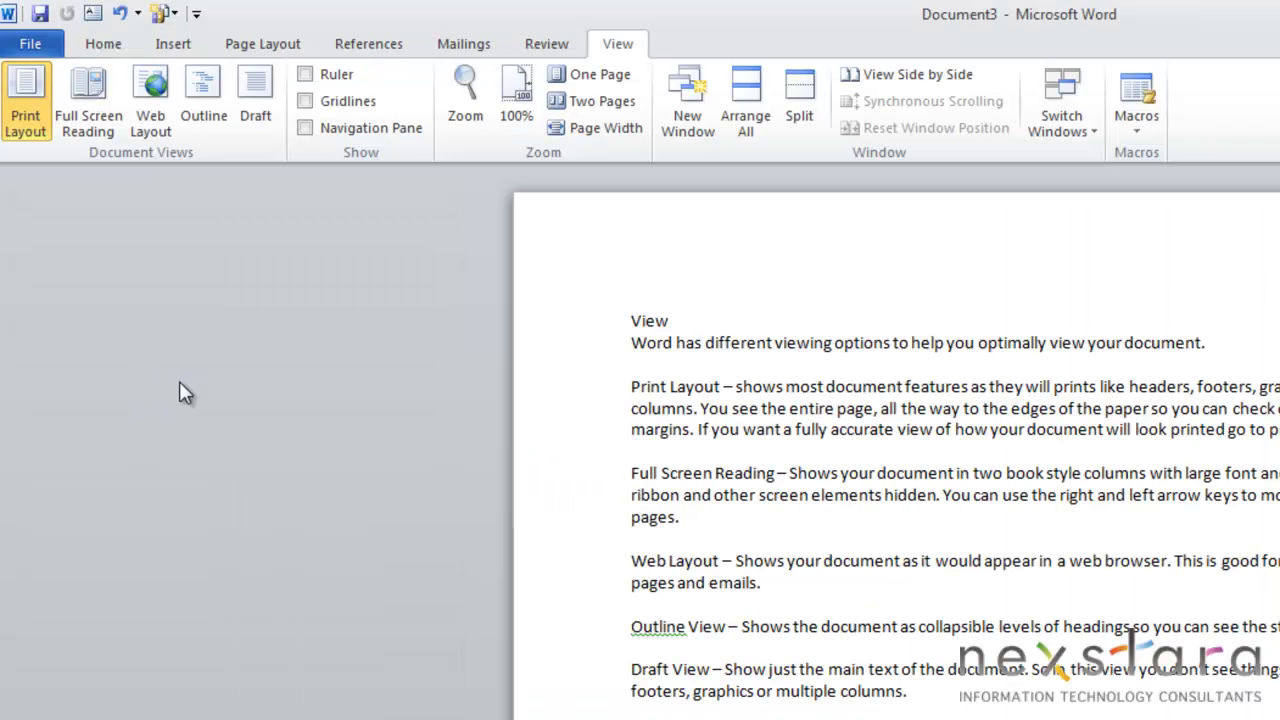
Switch to Full Screen Reading and increase the reading text size.
click(88, 97)
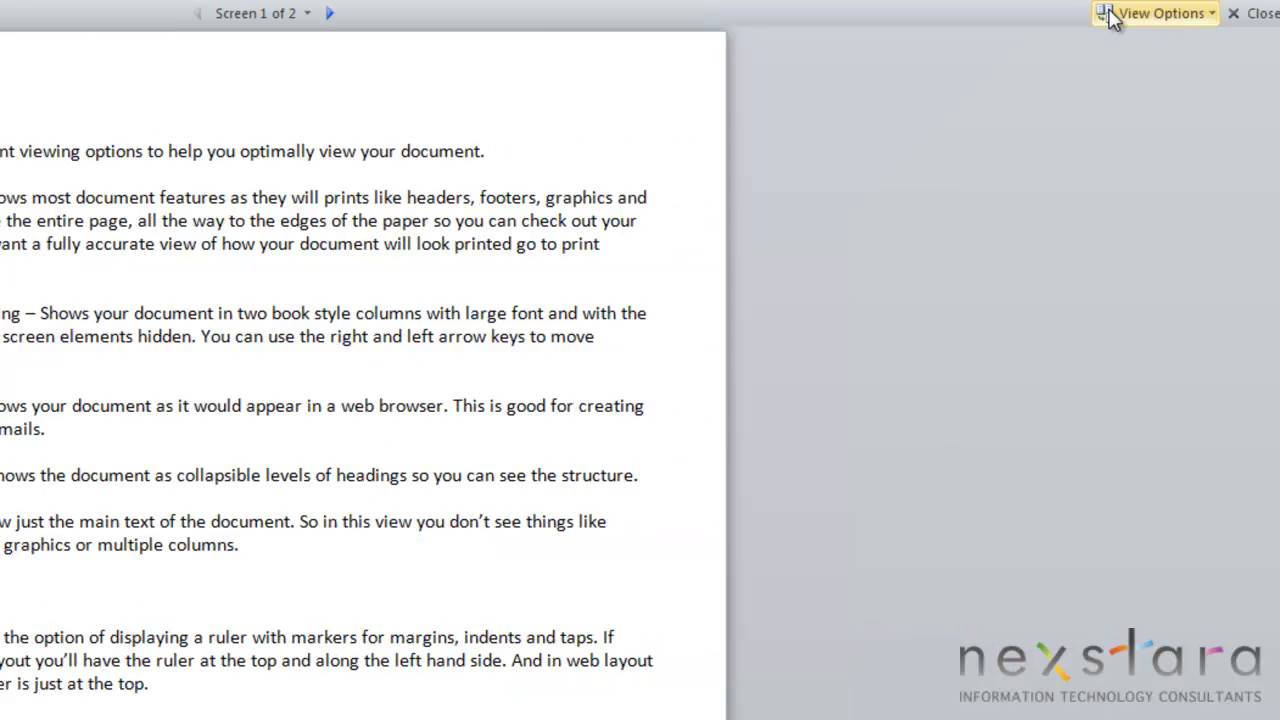
click(1110, 12)
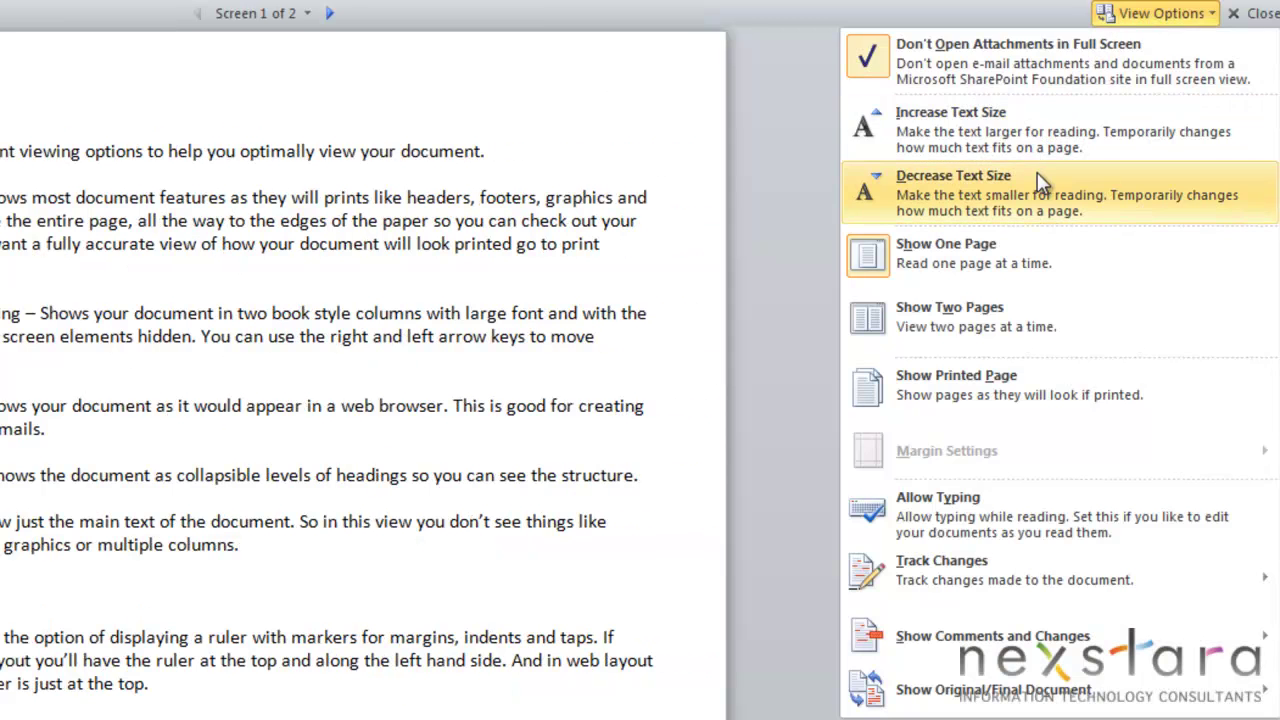
click(1034, 125)
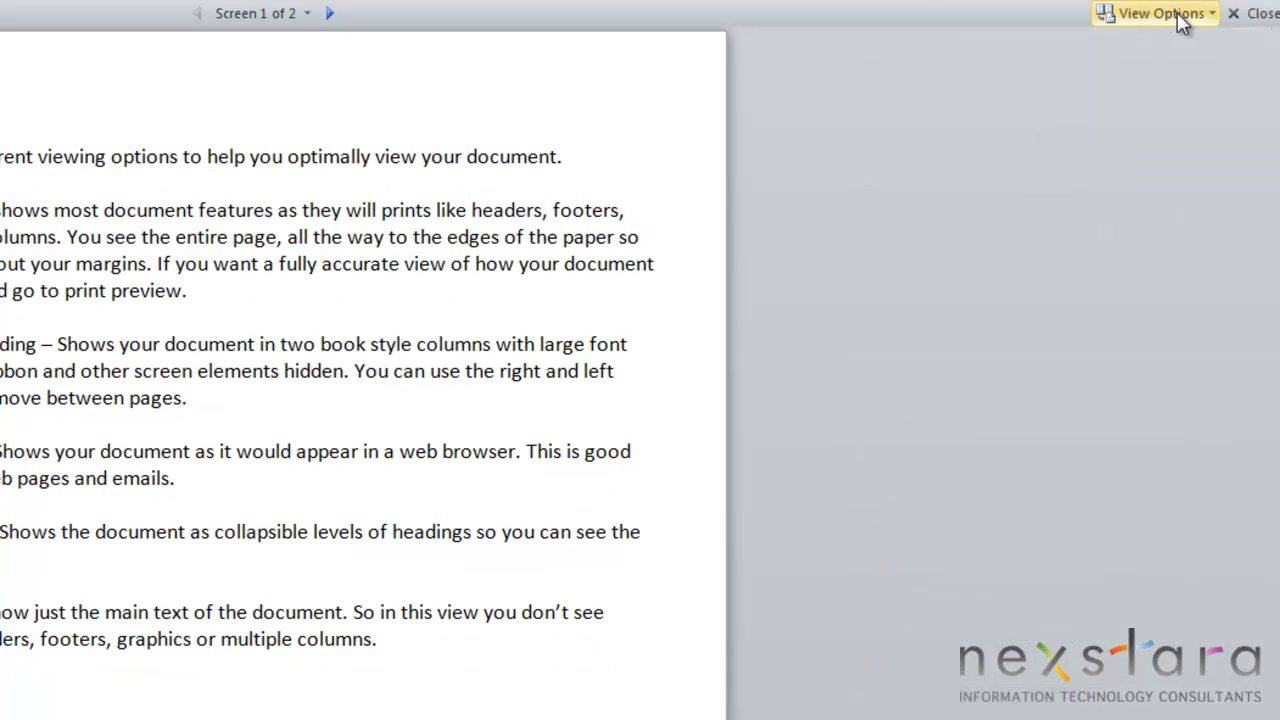
Decrease the reading text size twice, browse the other view options, then close Full Screen Reading.
click(1178, 16)
click(1022, 185)
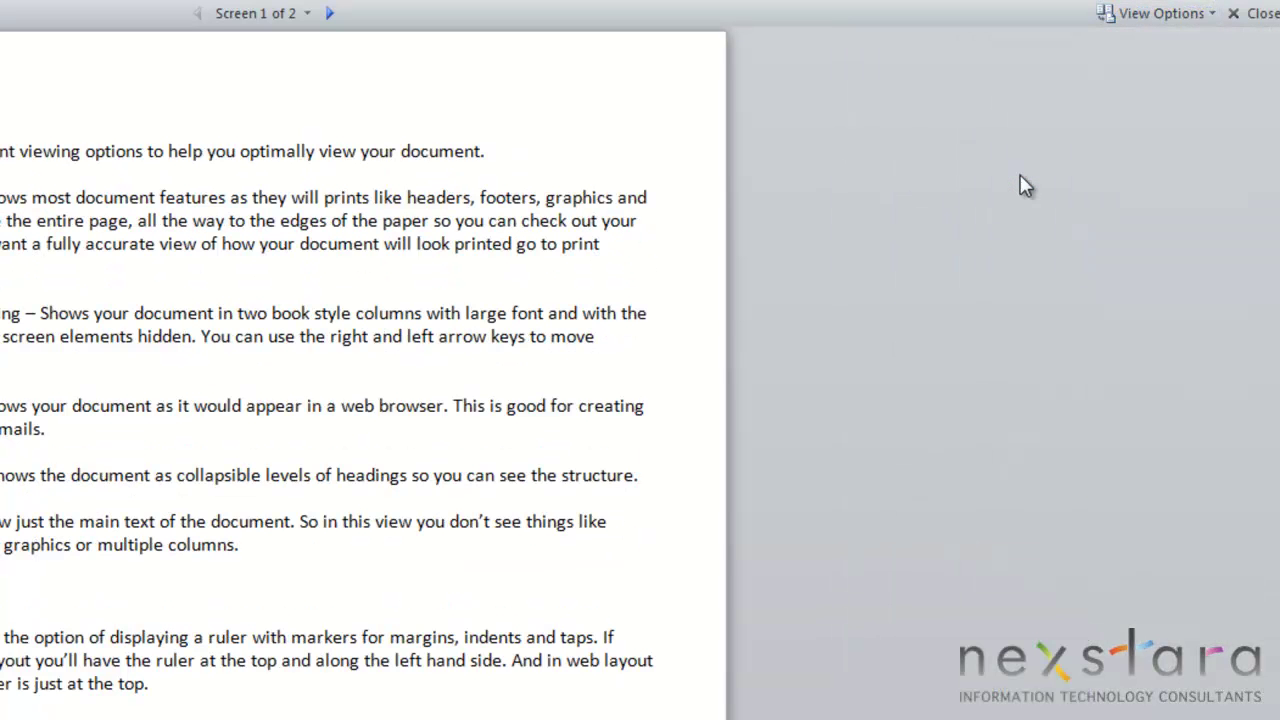
click(1133, 17)
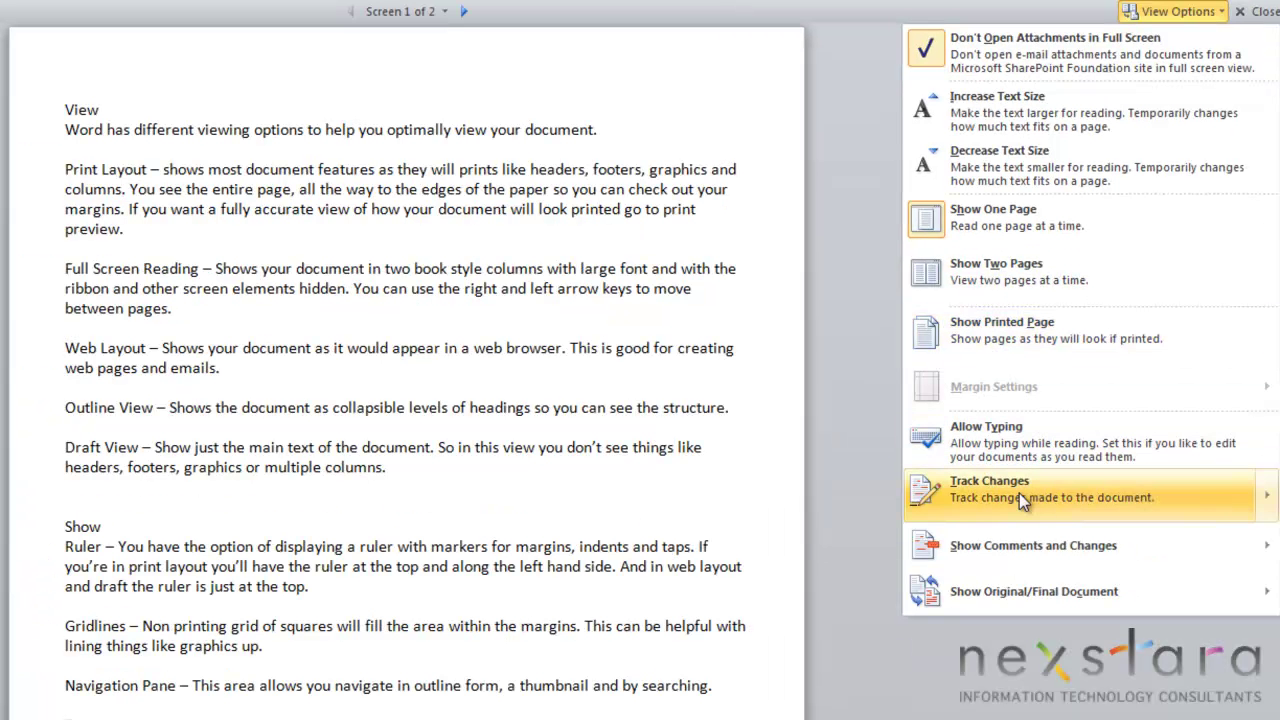
mouse_move(1019, 493)
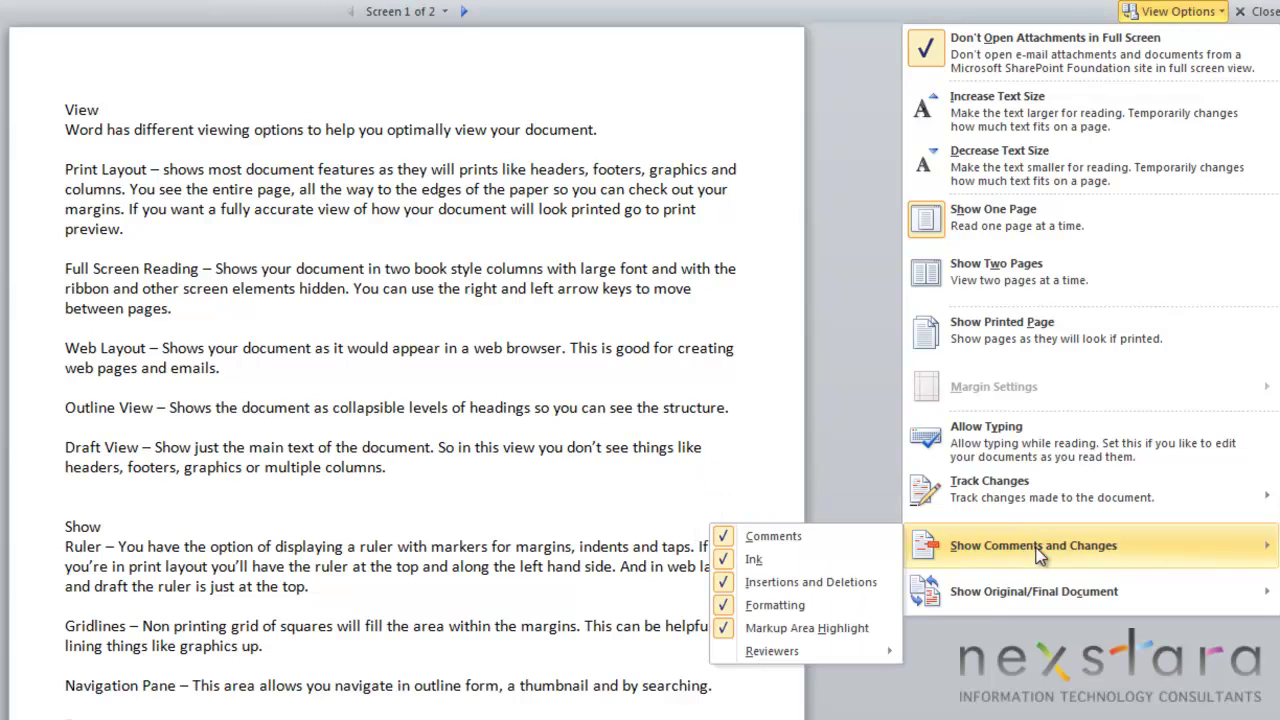
mouse_move(1041, 593)
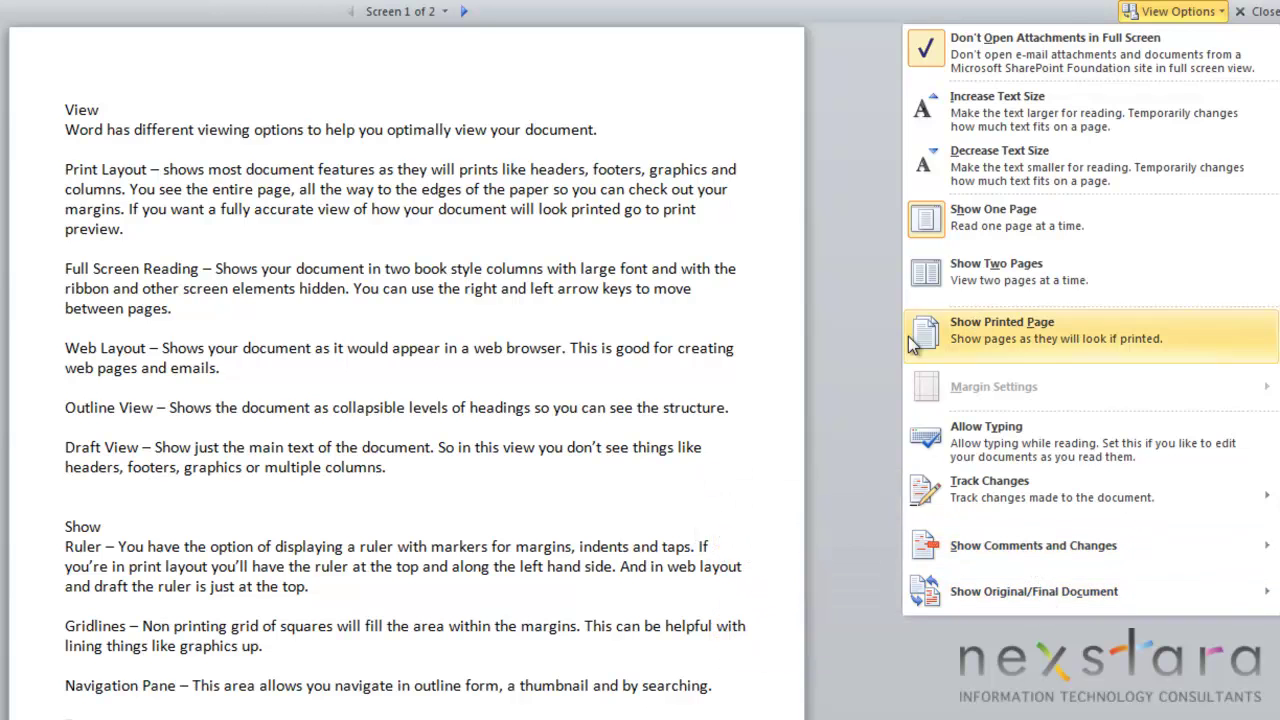
click(1265, 12)
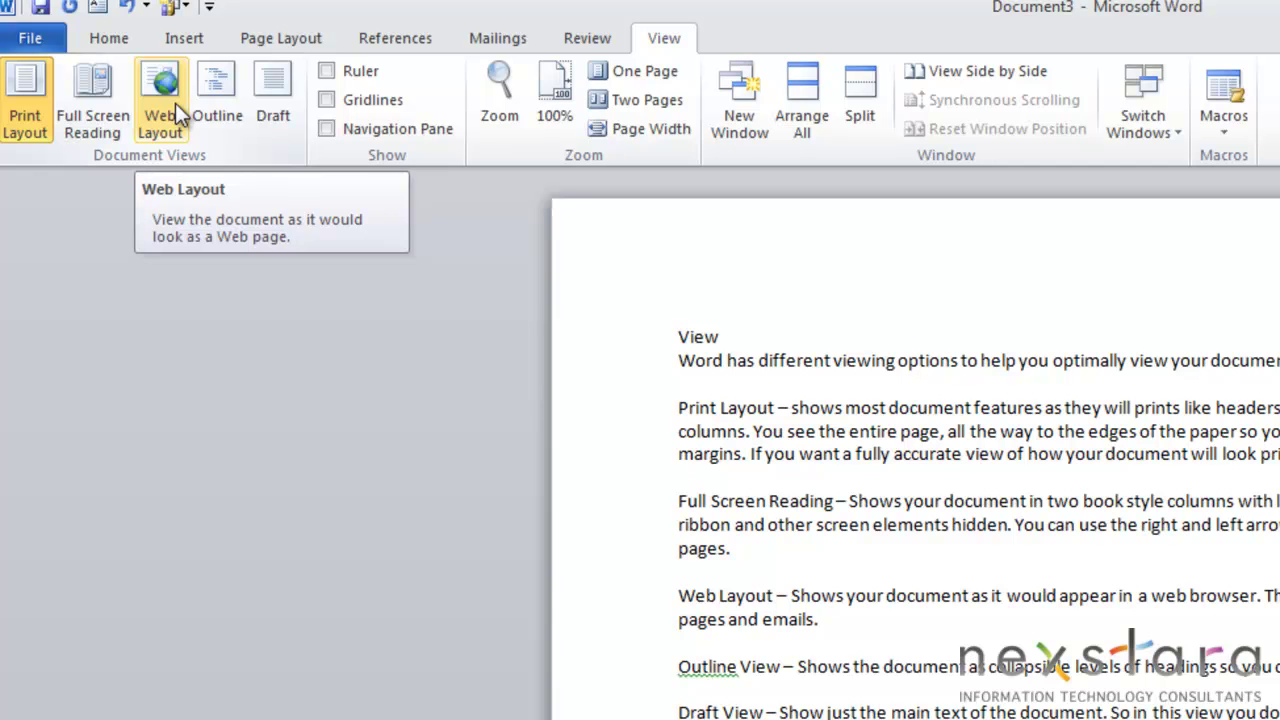
Switch the document to Web Layout, then Outline, then Draft view.
click(172, 102)
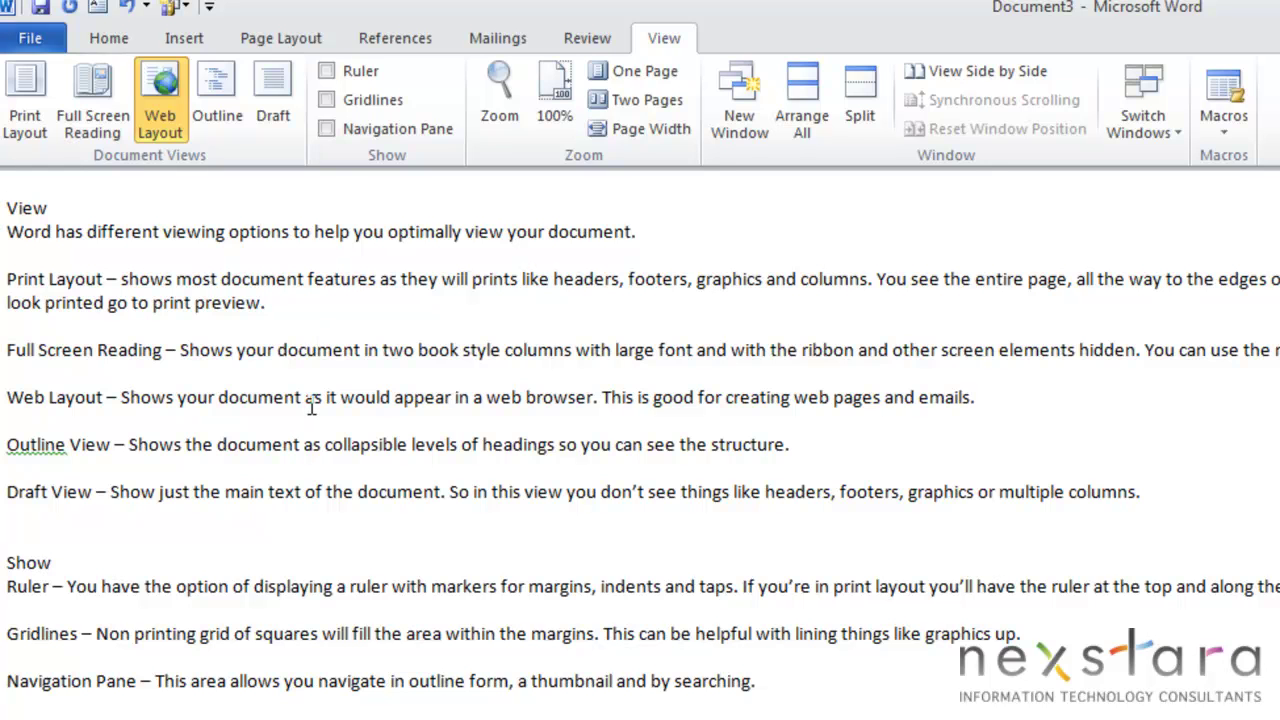
click(215, 86)
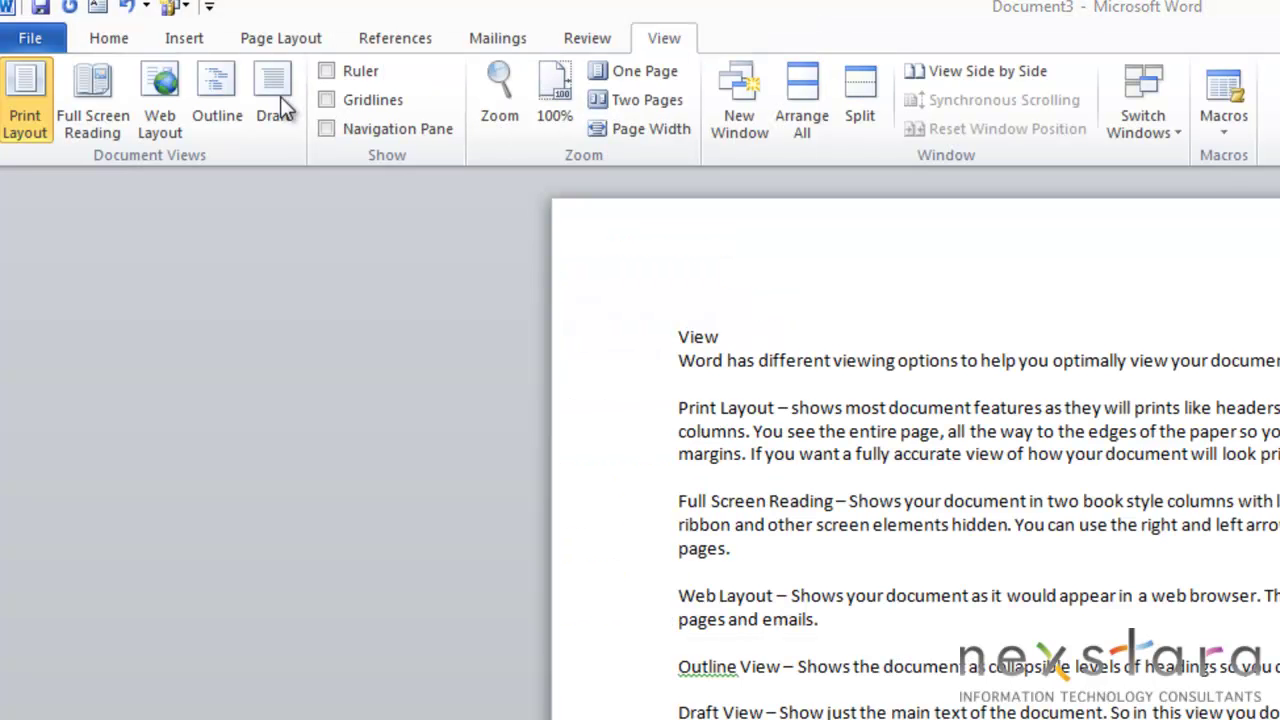
click(280, 96)
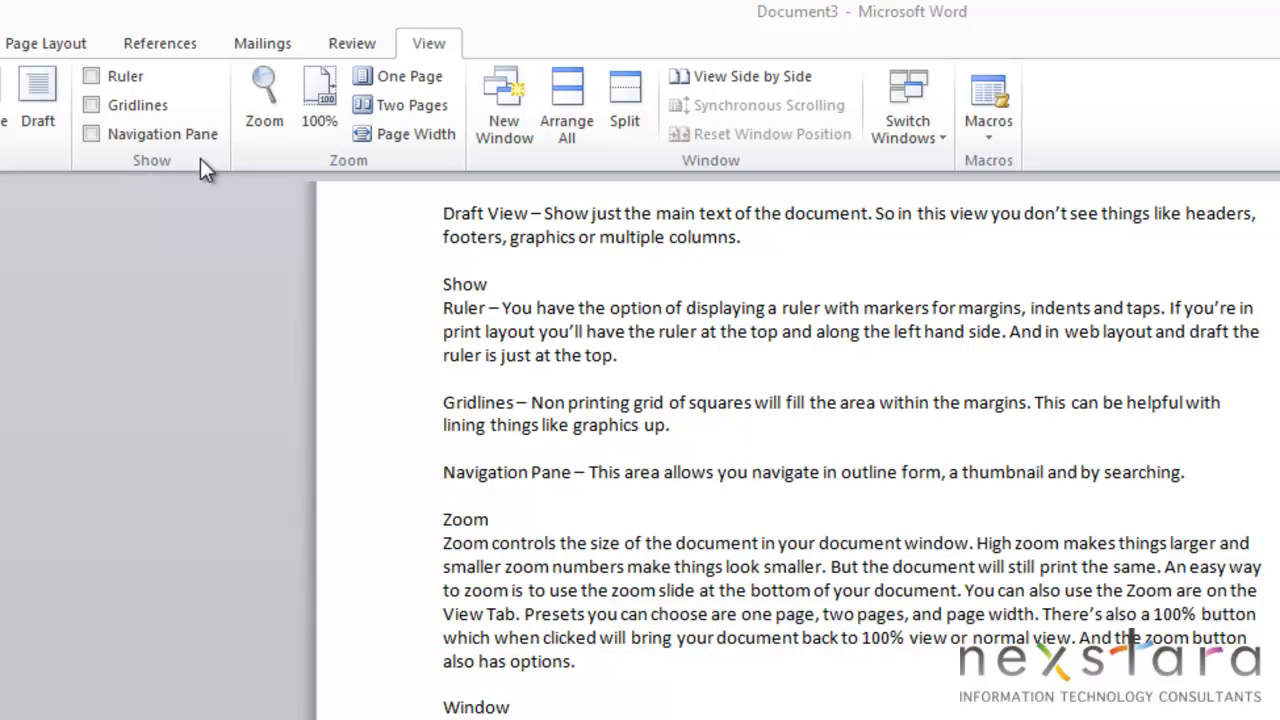
Show the ruler, cycle through Web Layout, Draft and Print Layout, then overlay gridlines.
click(87, 78)
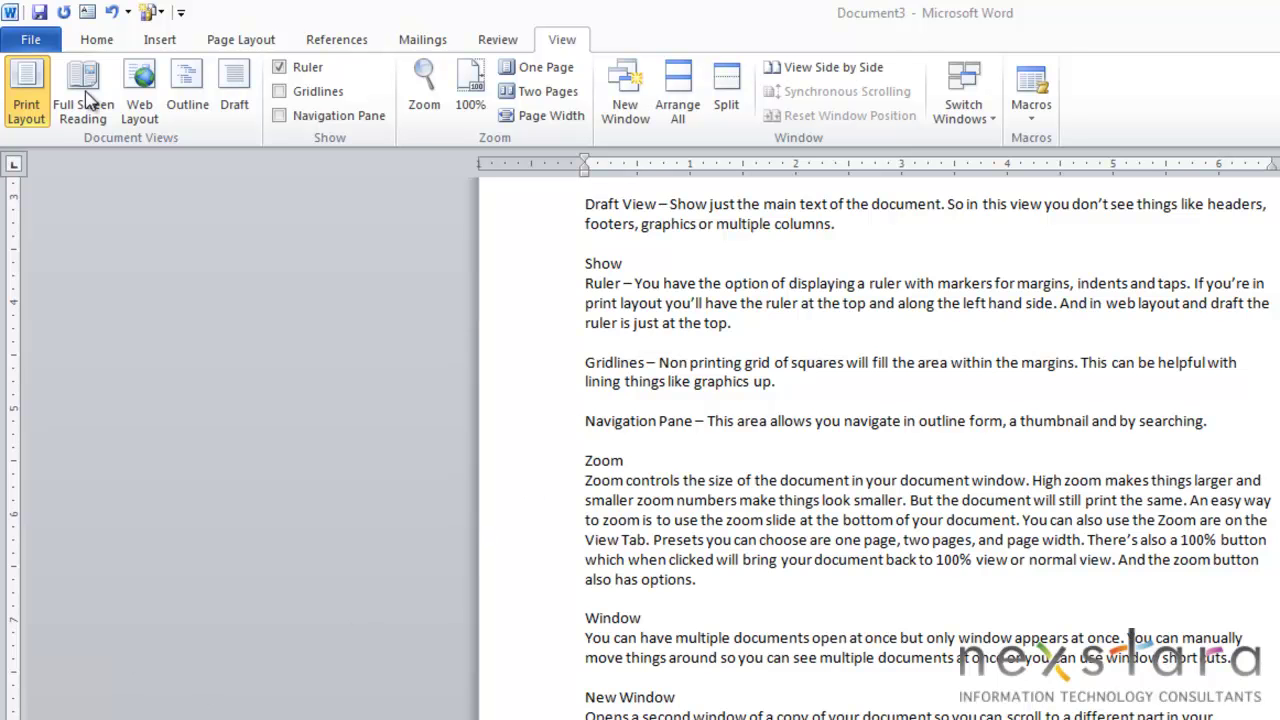
click(139, 100)
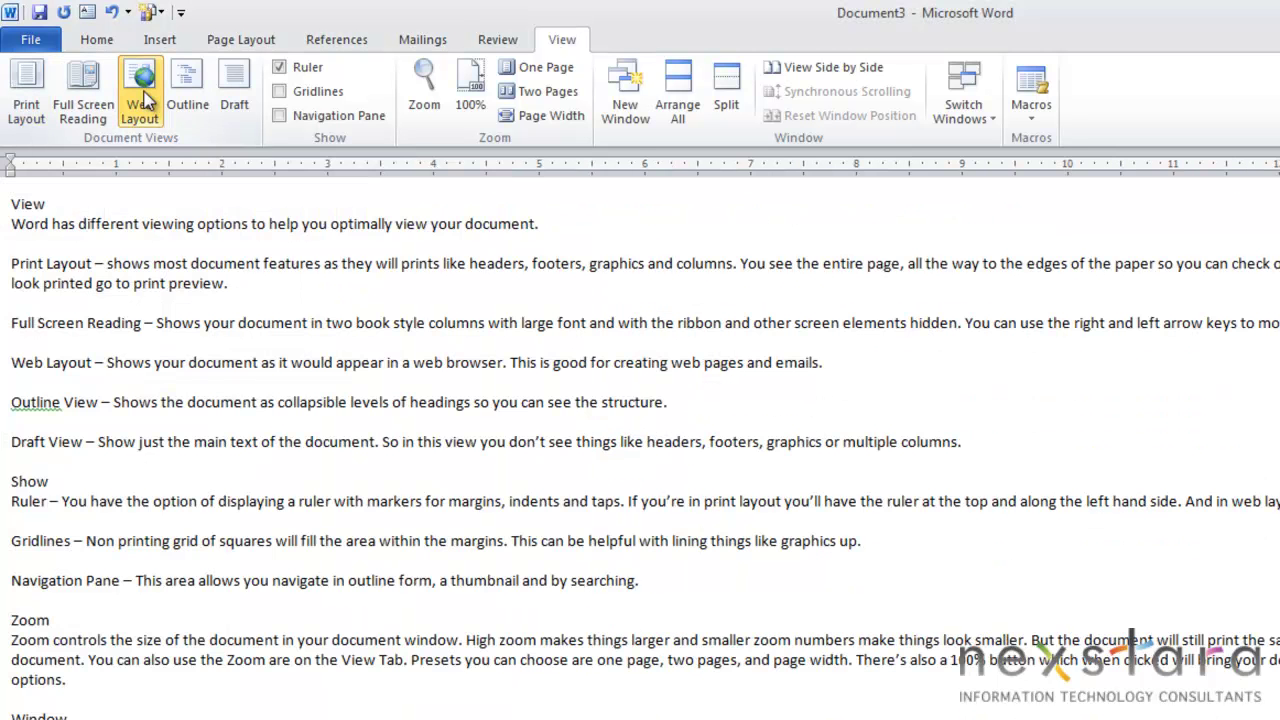
click(238, 98)
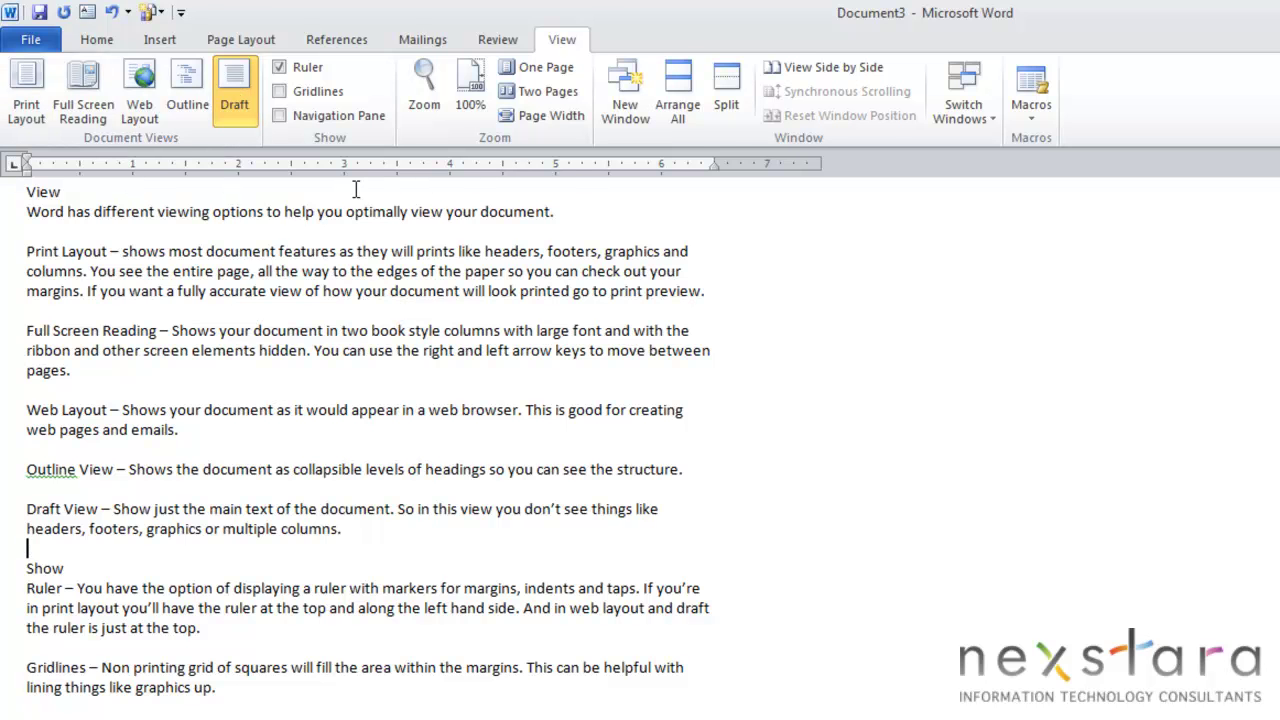
key(ctrl+alt+p)
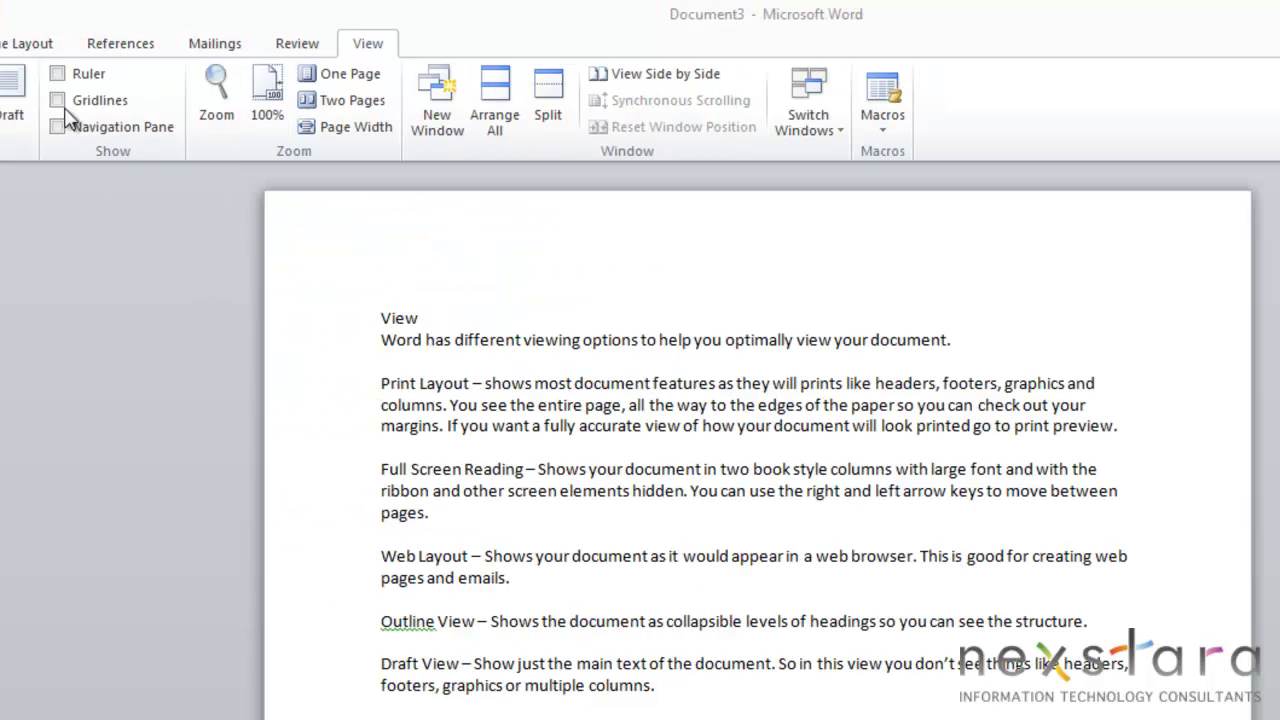
click(57, 101)
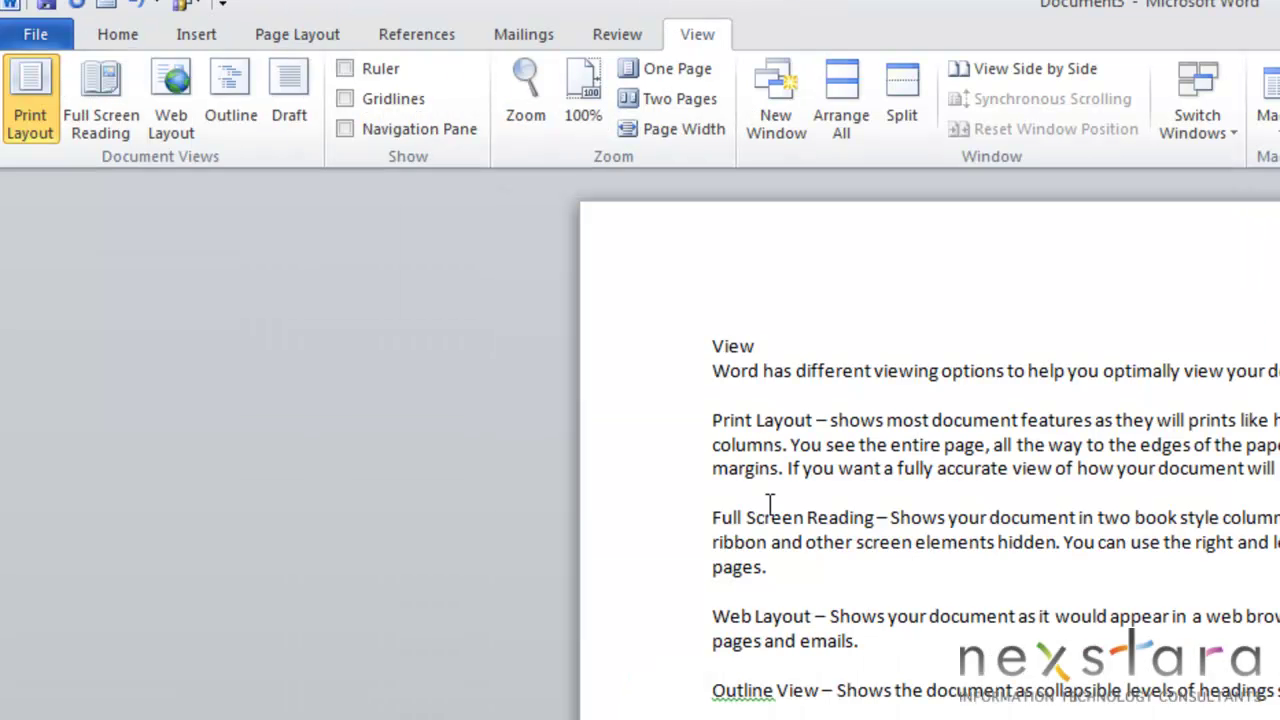
Open the Navigation Pane, browse headings and page thumbnails for pages 1–2, then open the search box.
click(344, 128)
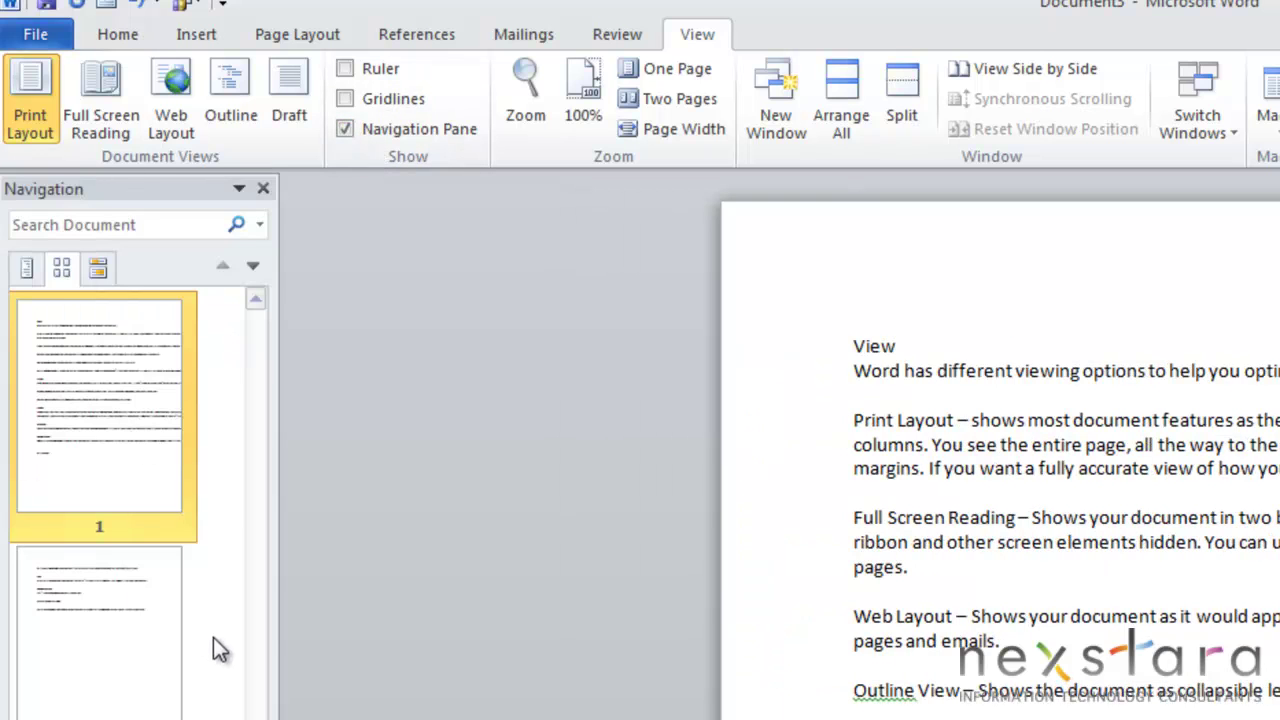
click(25, 268)
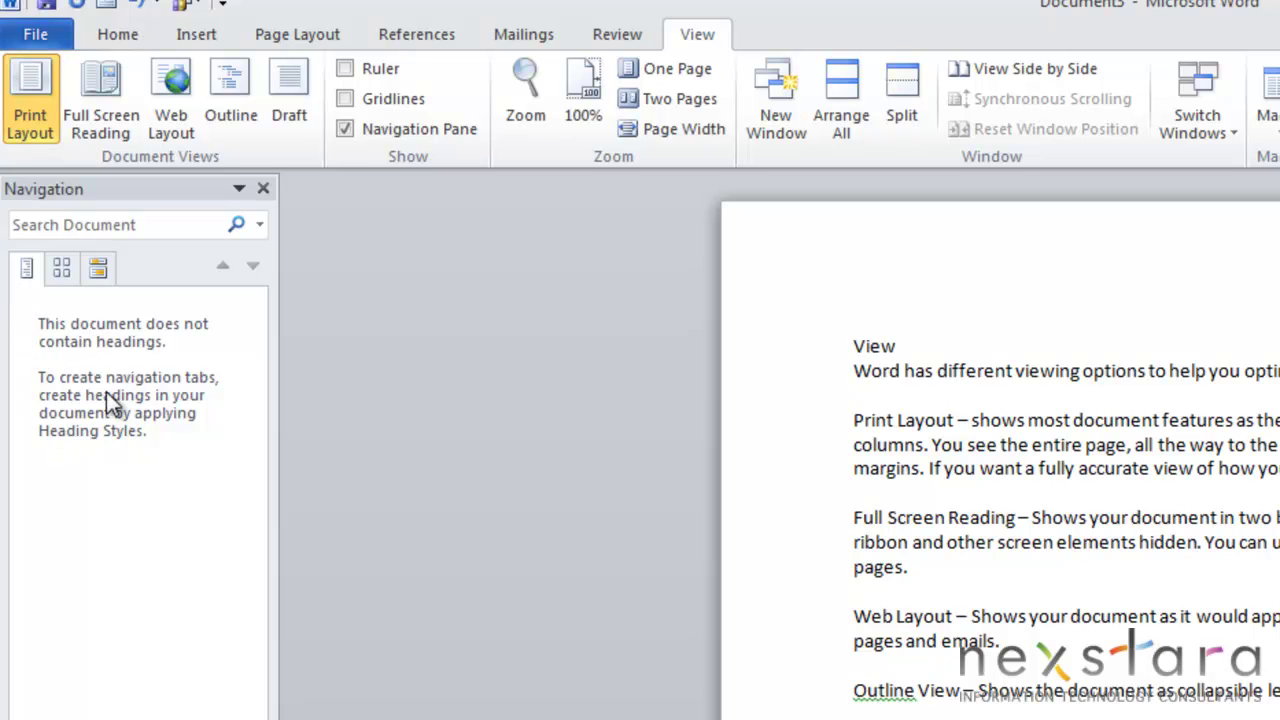
click(61, 268)
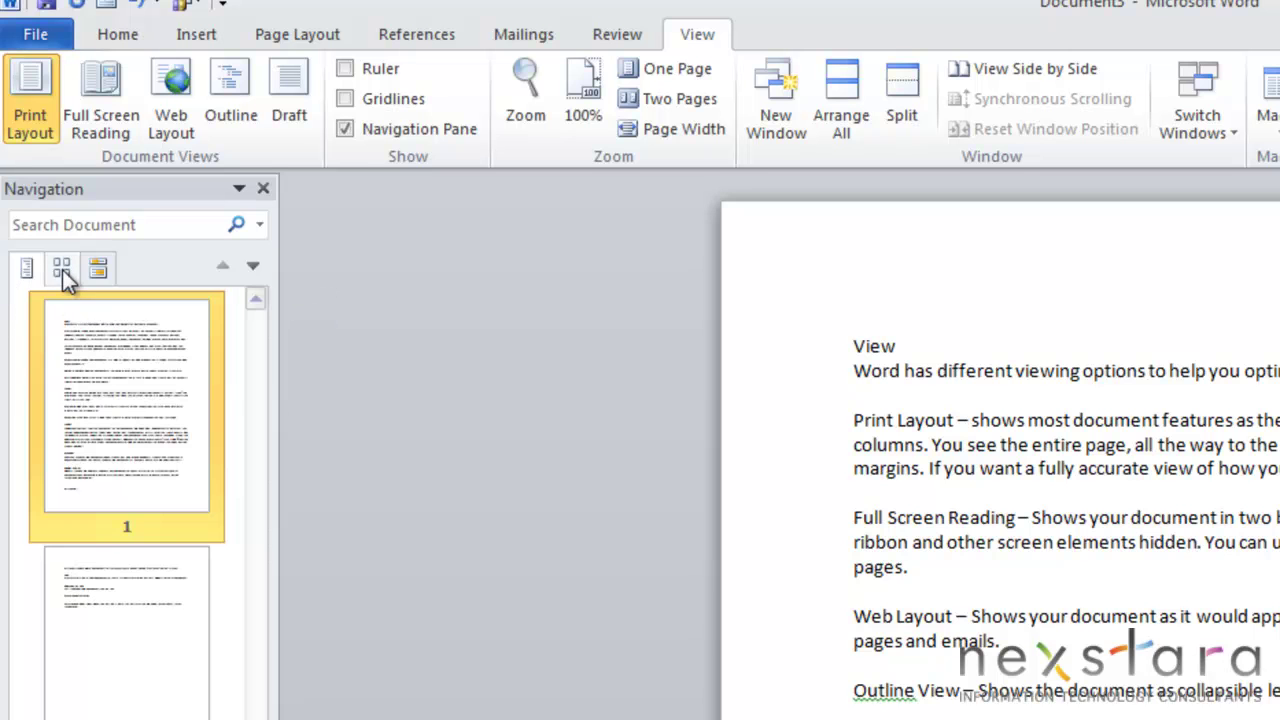
click(154, 641)
click(154, 500)
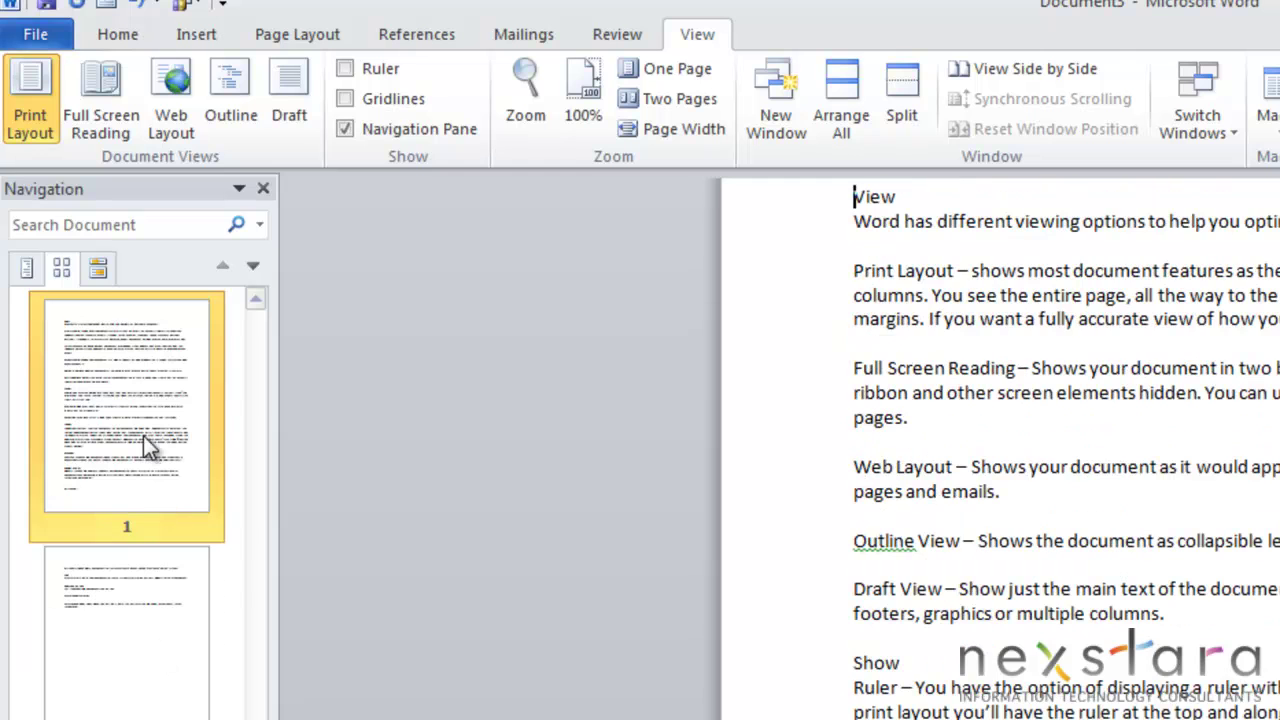
click(98, 268)
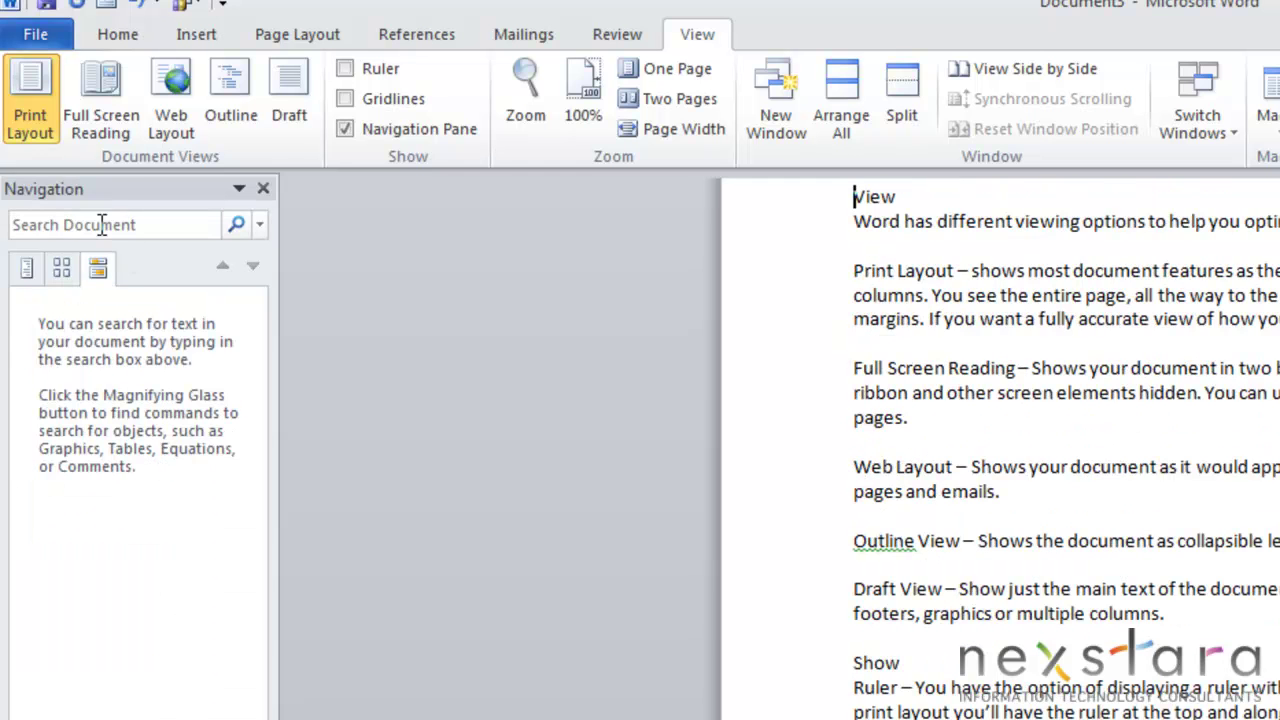
click(85, 224)
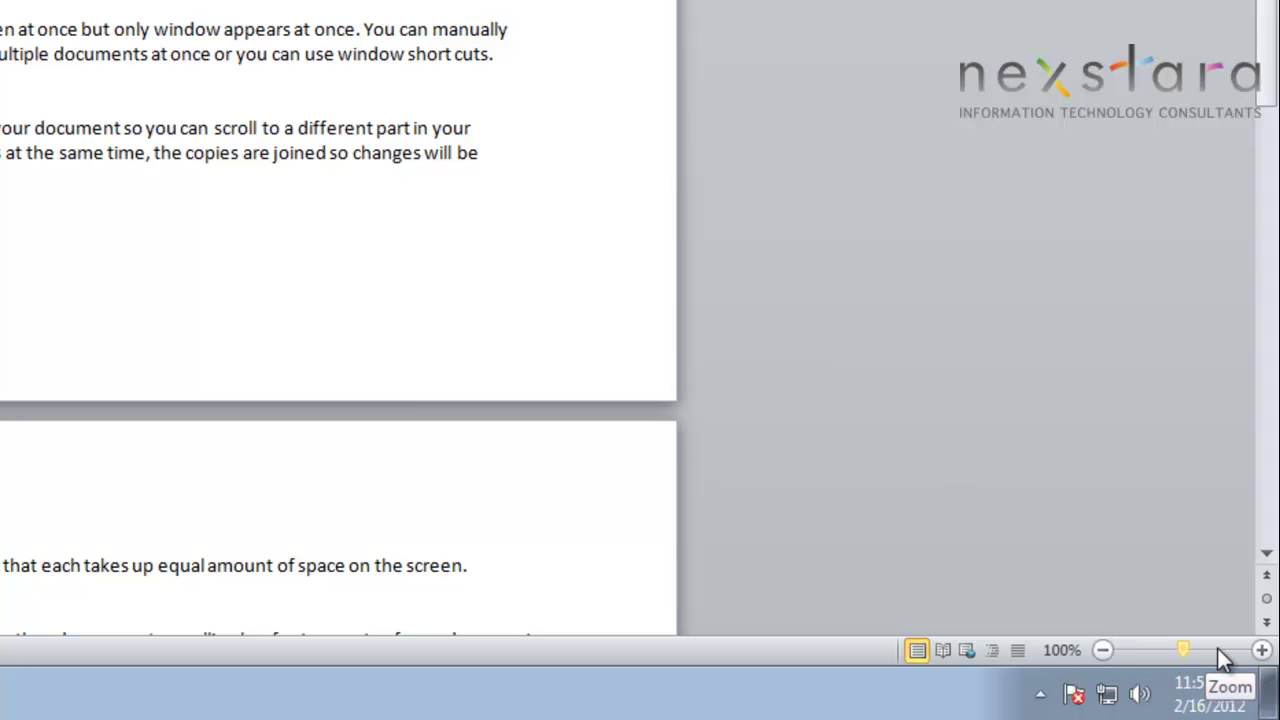
Drag the status-bar zoom slider to enlarge the display to 180%.
mouse_move(1182, 651)
mouse_down()
mouse_move(1139, 654)
mouse_move(1195, 651)
mouse_move(1183, 653)
mouse_up()
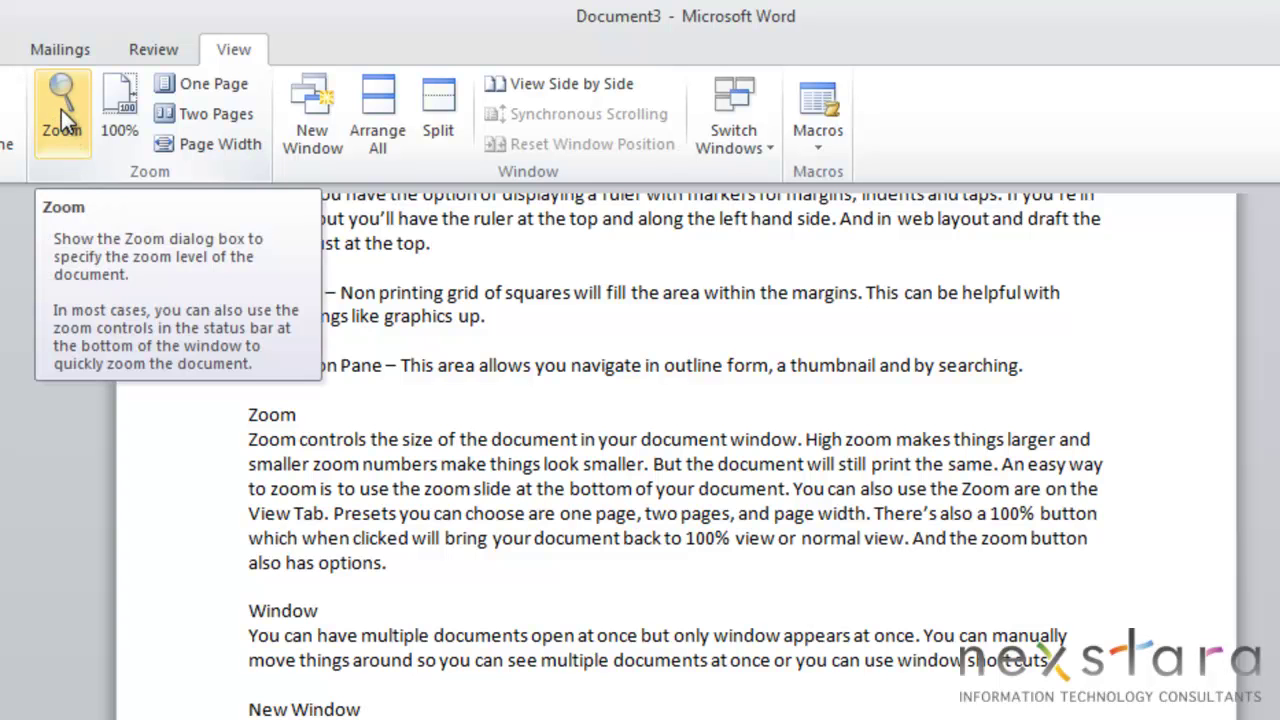
In the Zoom dialog, try 101%, 200%, 75% and 100% zoom settings.
click(65, 120)
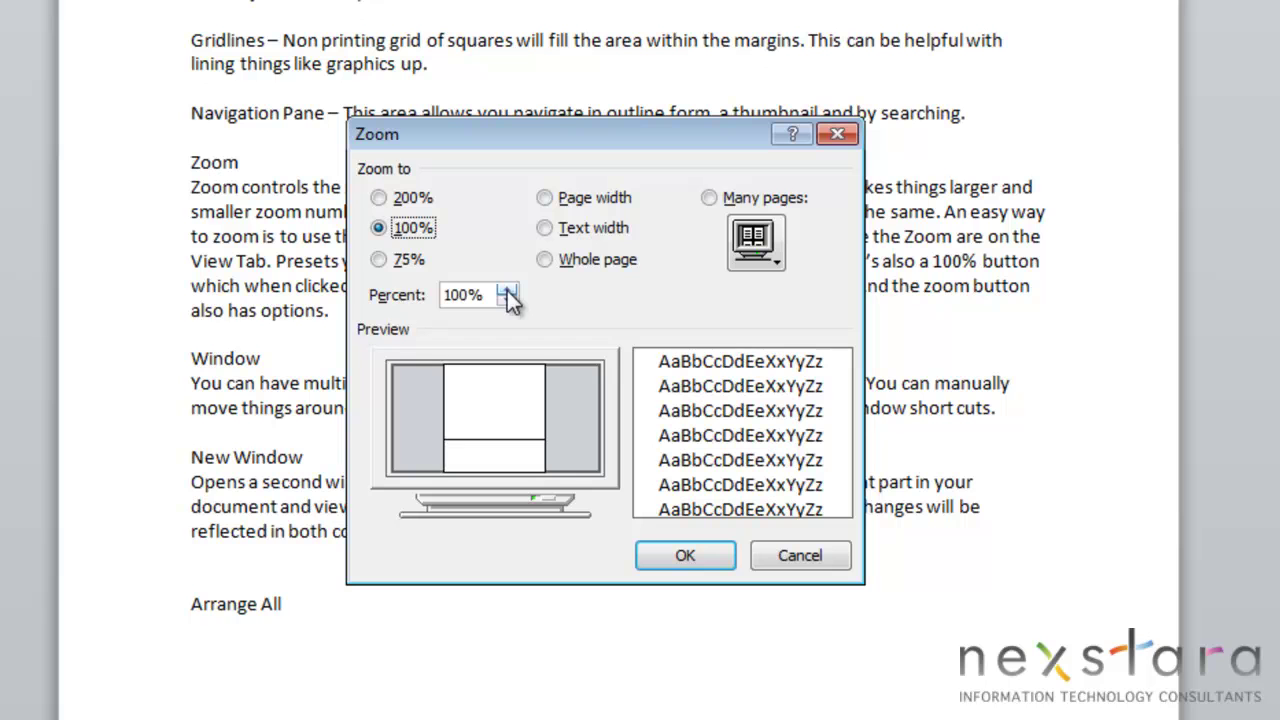
click(507, 290)
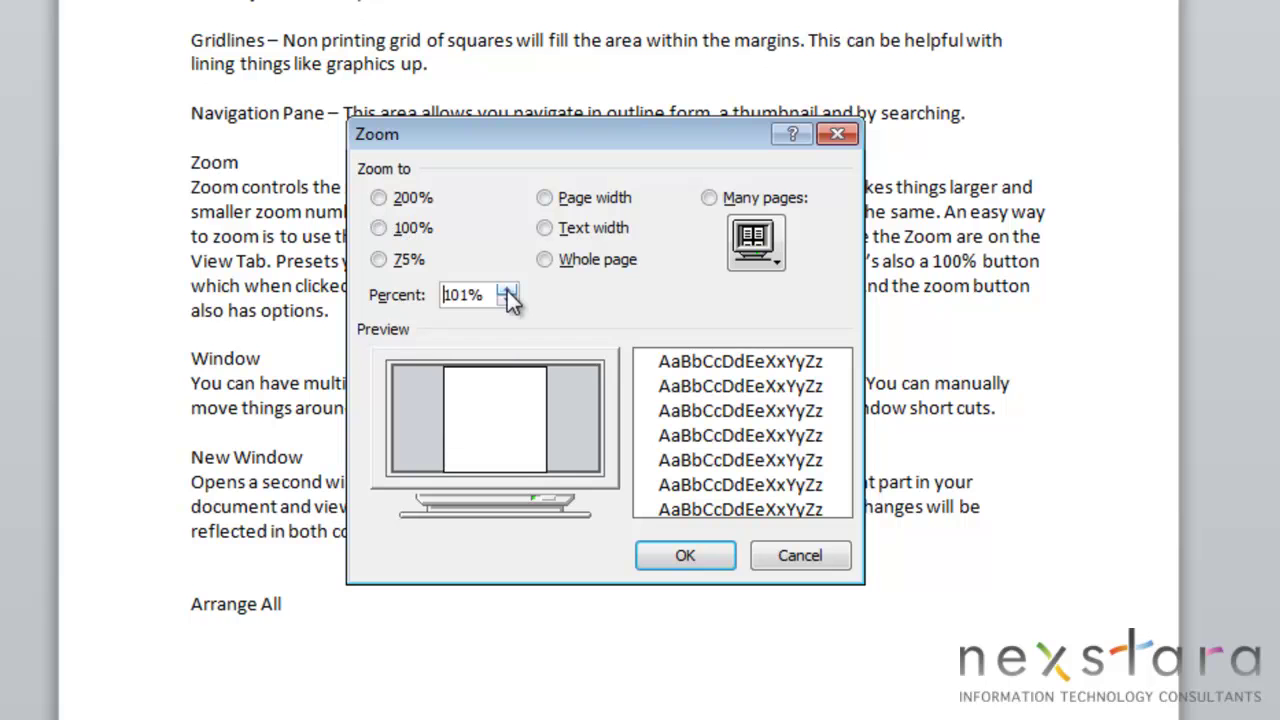
click(507, 300)
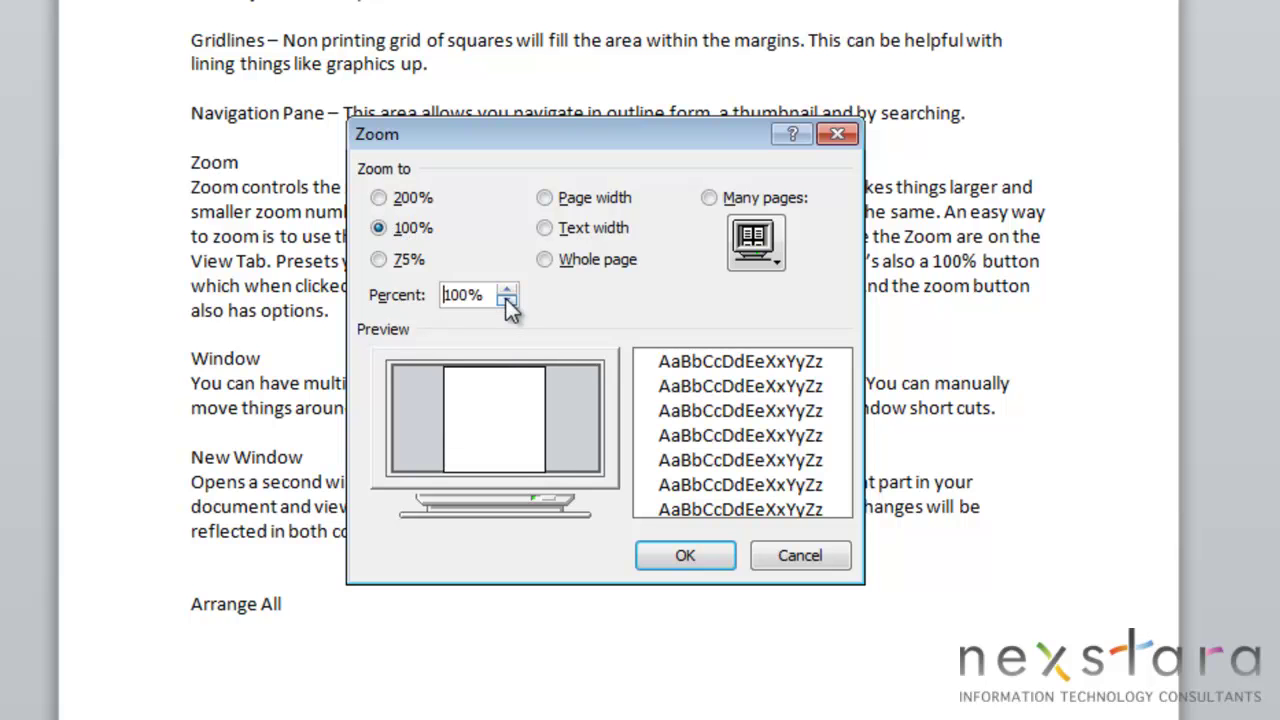
click(379, 197)
click(379, 260)
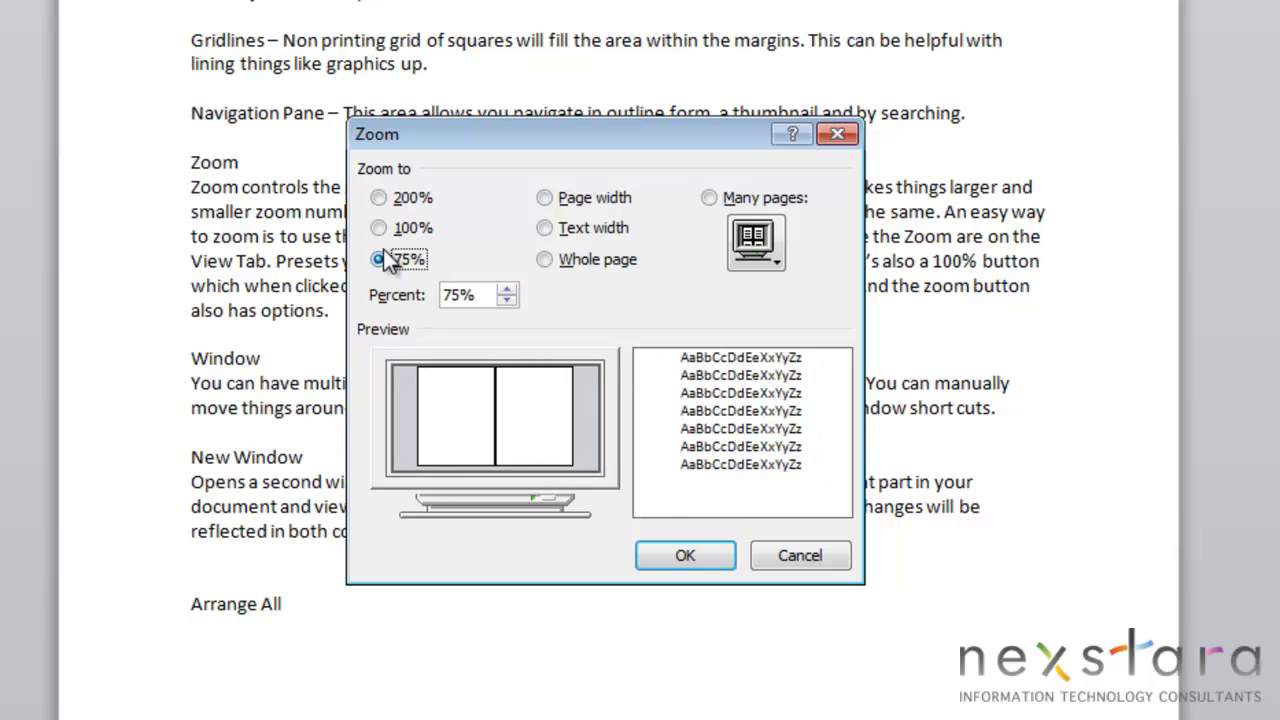
click(379, 229)
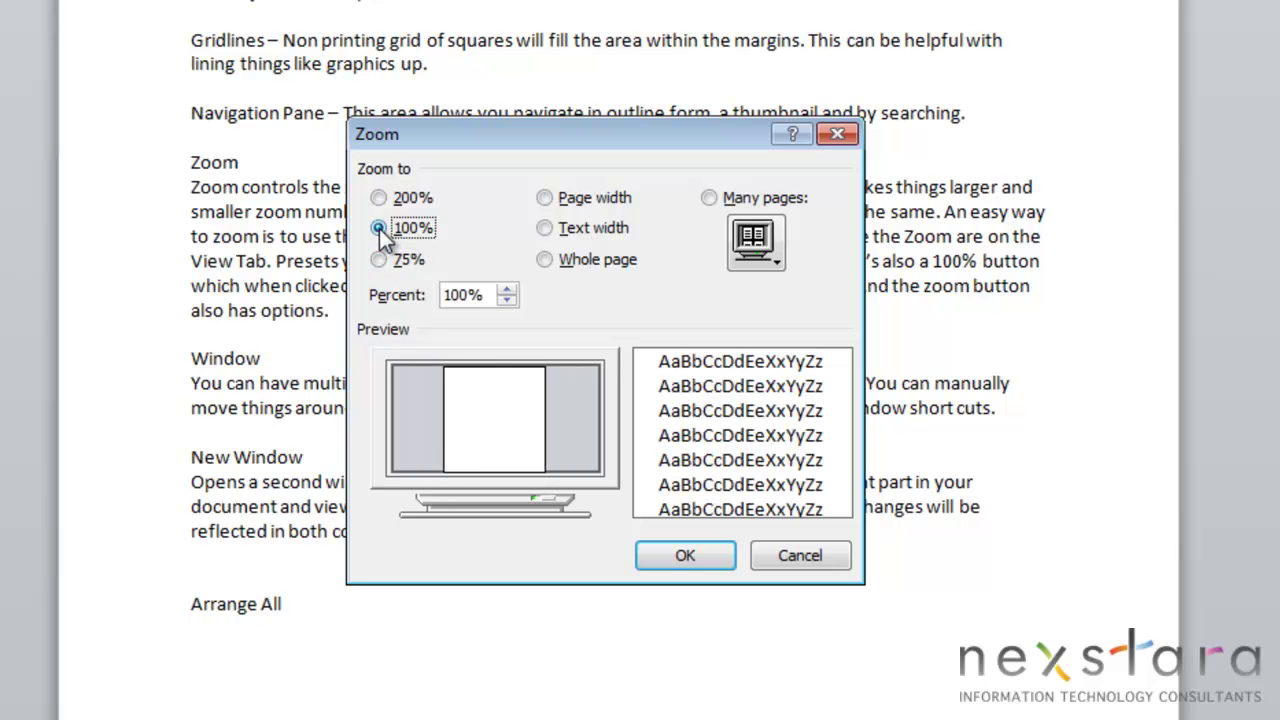
Preview Page width and Whole page, then apply Text width zoom at 249%.
click(545, 197)
click(545, 228)
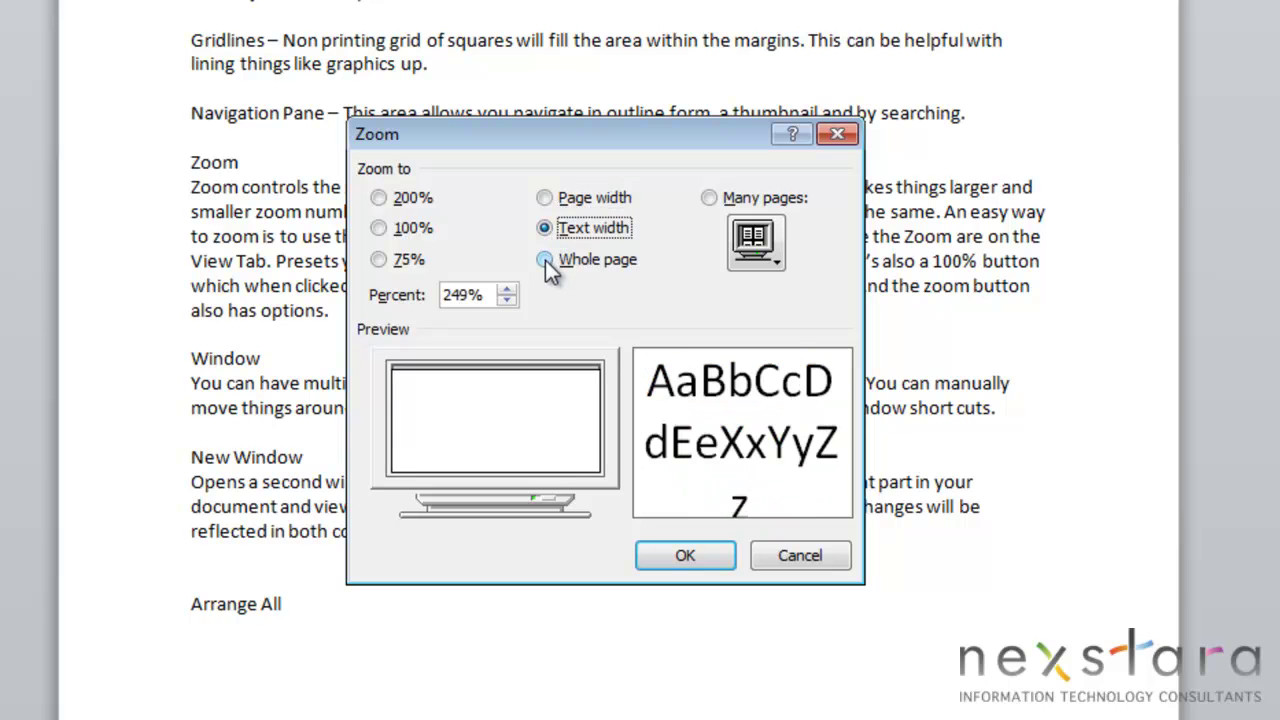
click(545, 261)
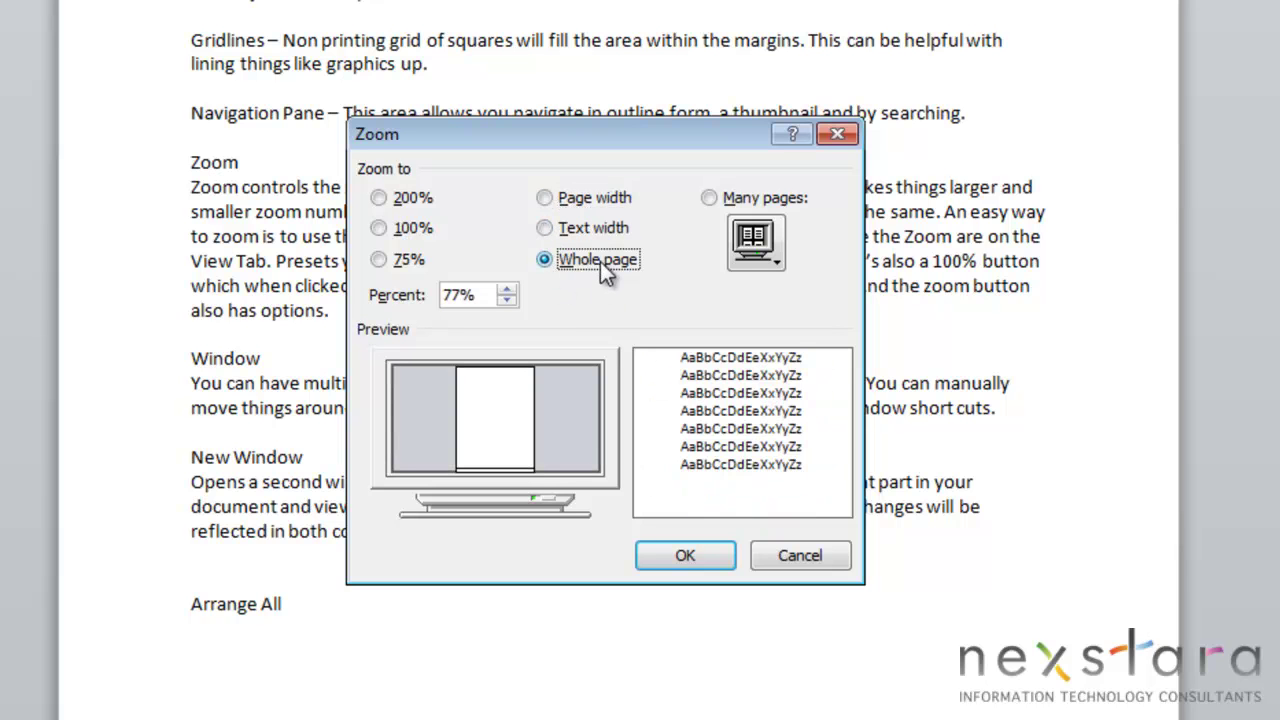
key(Up)
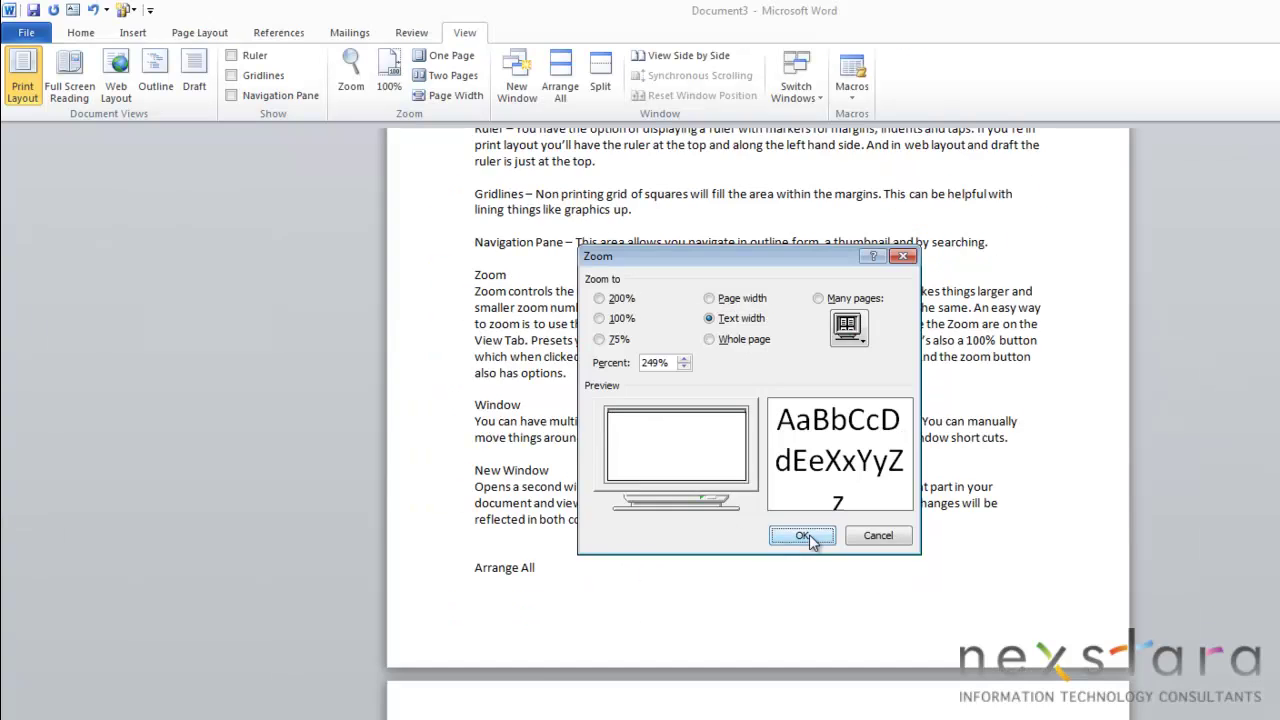
click(696, 555)
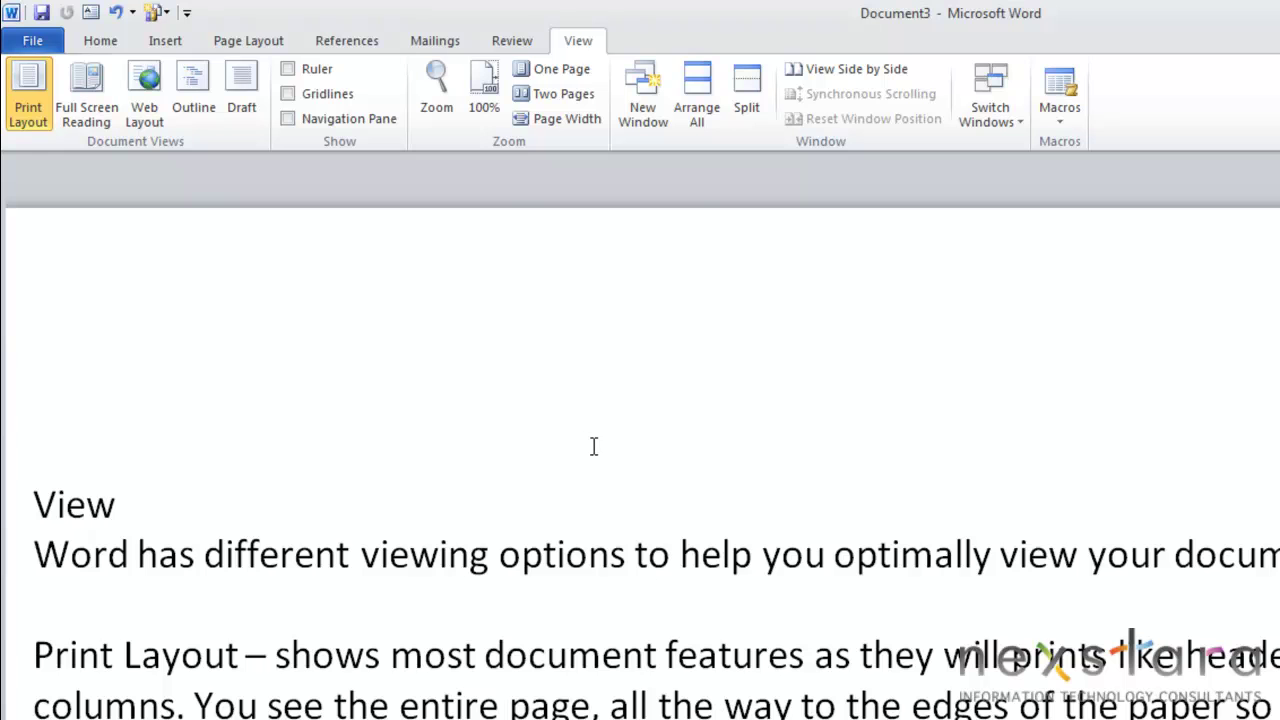
Cycle the zoom through 100%, One Page, Two Pages and Page Width, then back to 100%.
click(490, 97)
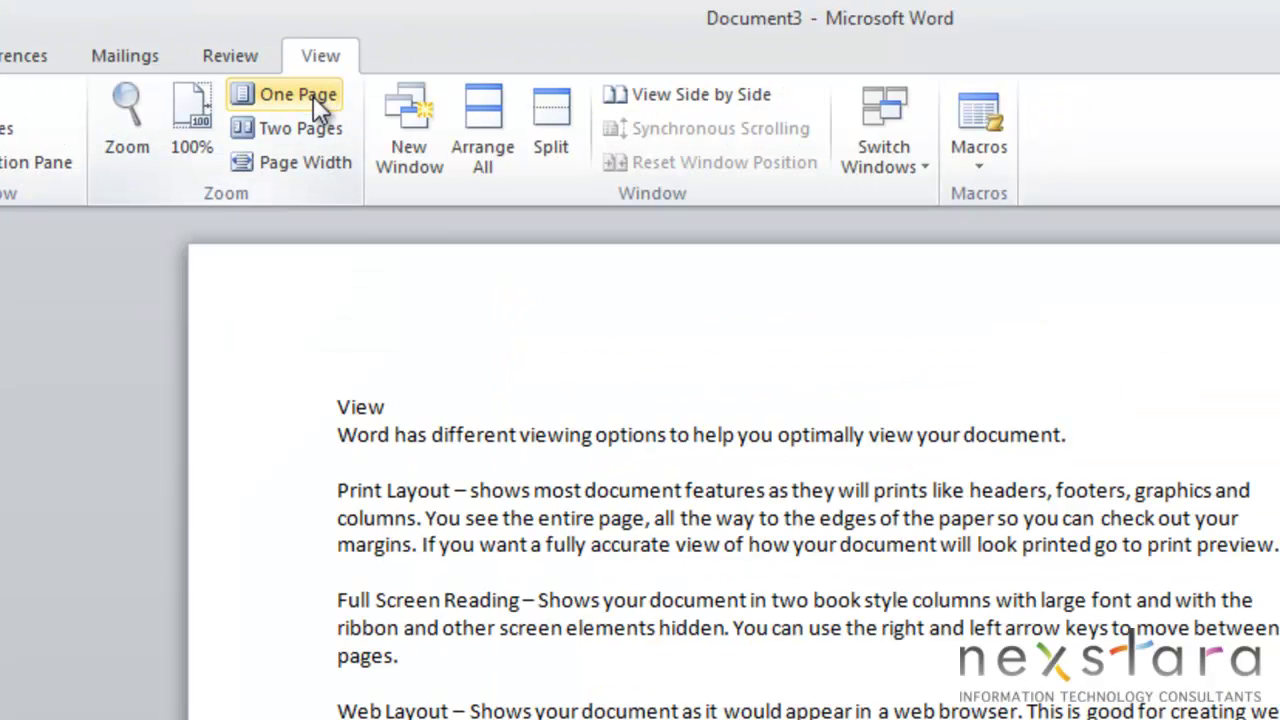
click(307, 93)
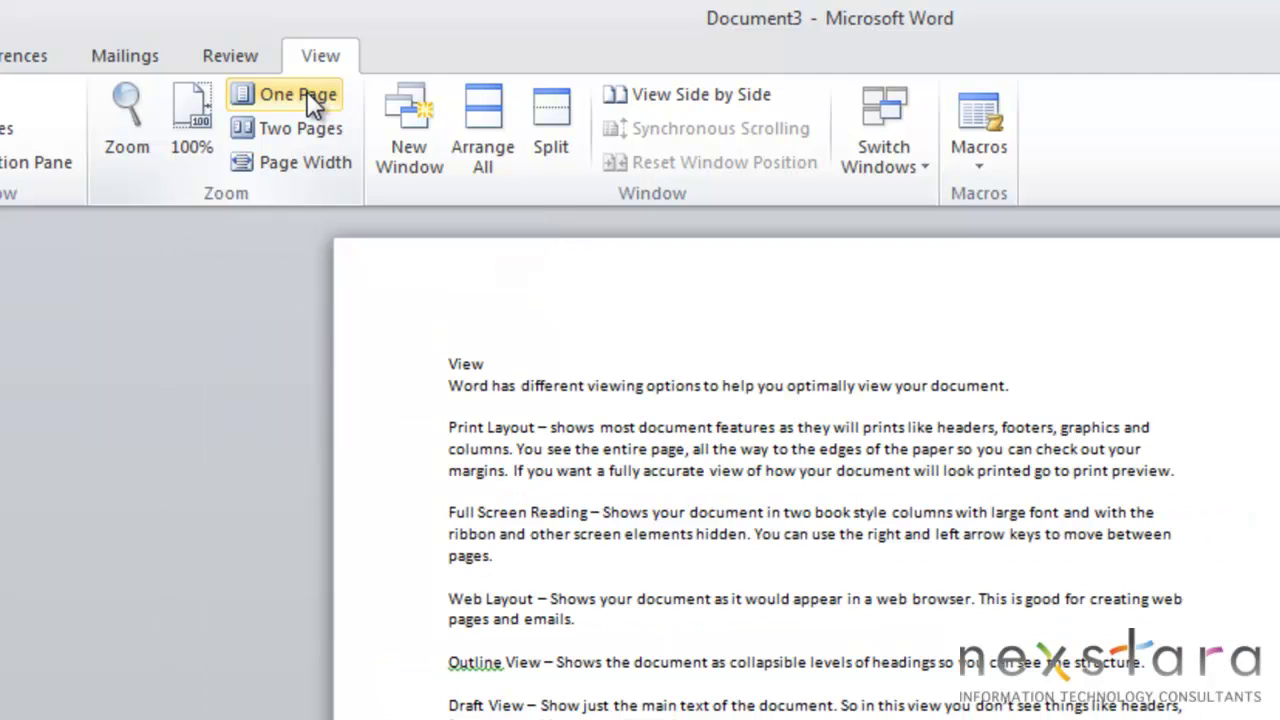
click(305, 130)
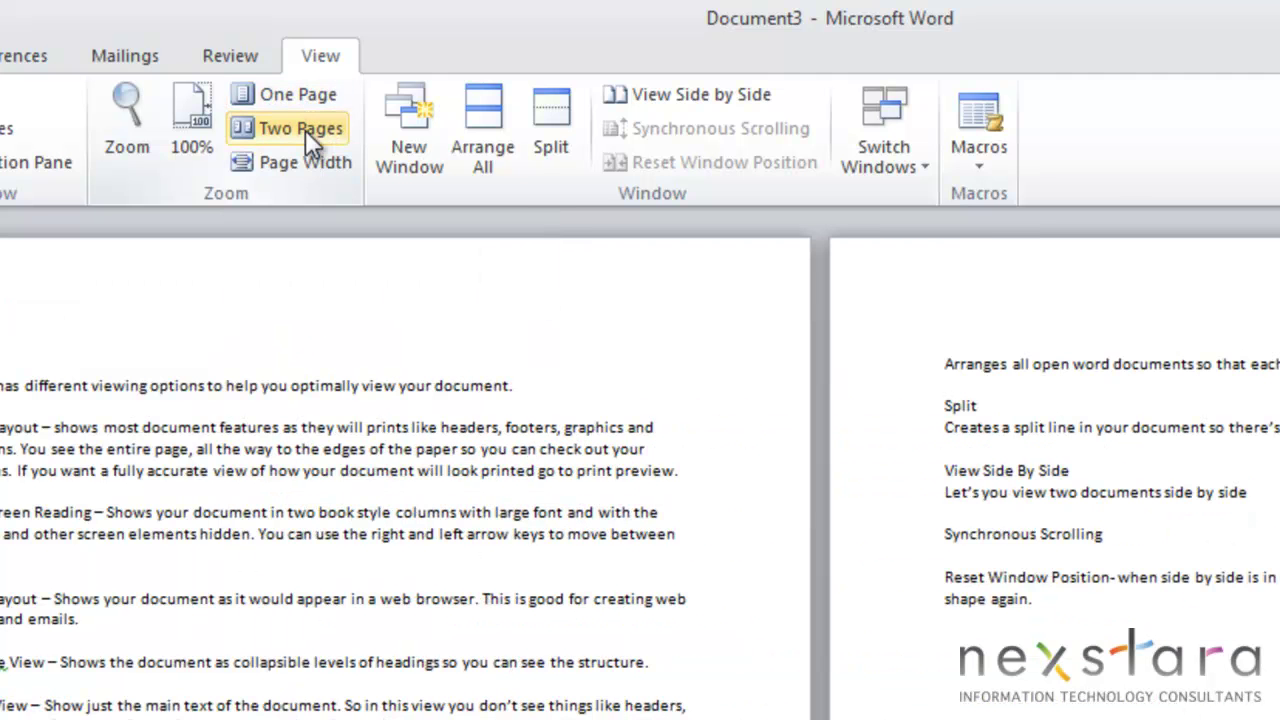
click(299, 168)
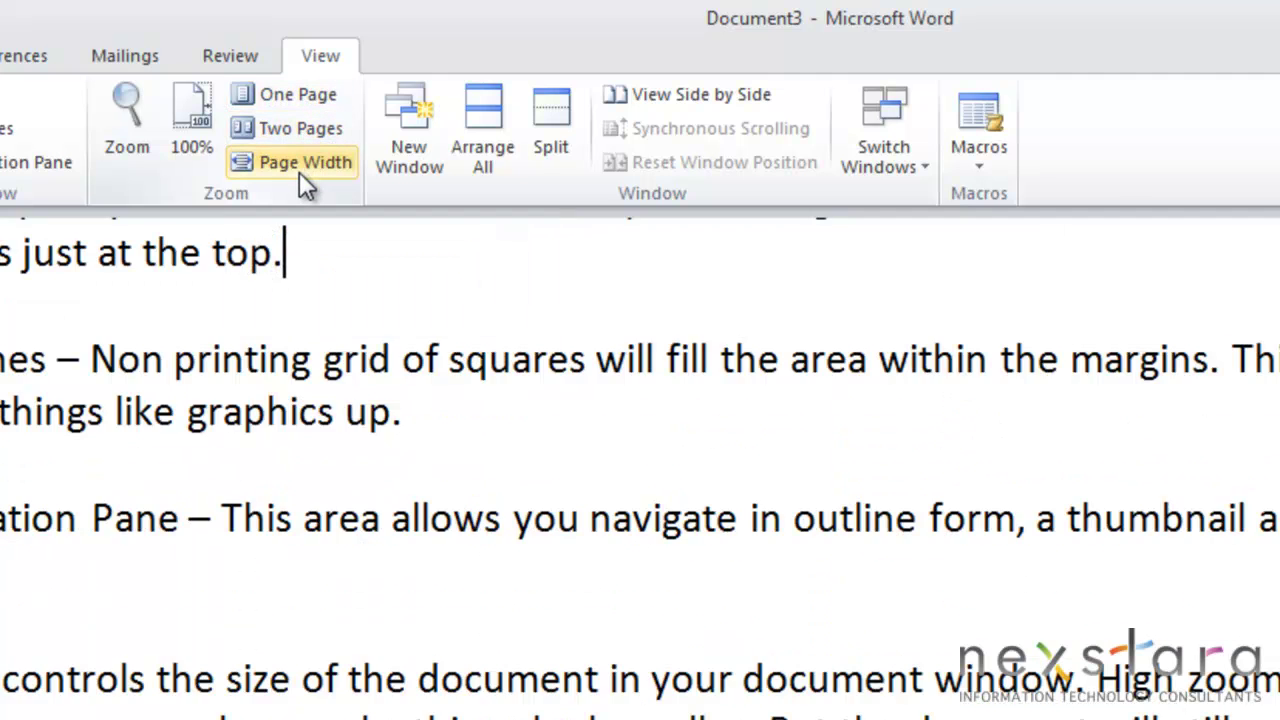
click(195, 125)
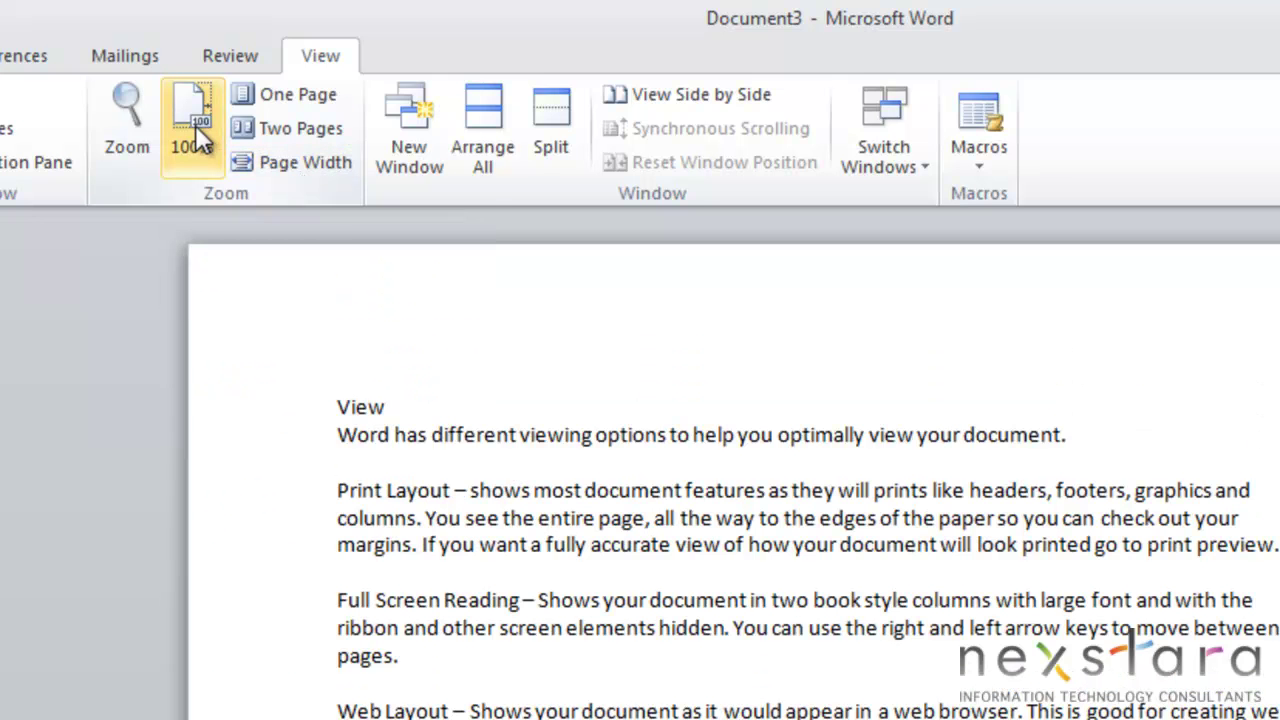
scroll(565, 703, down, 10)
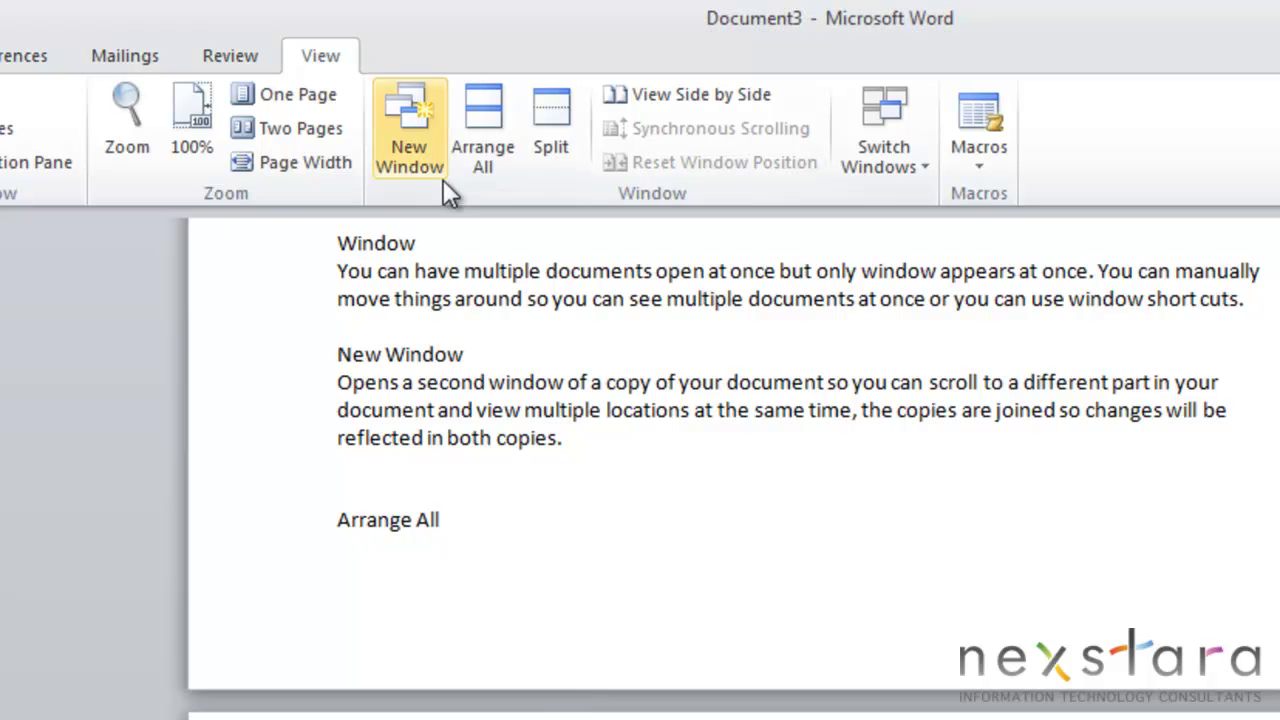
Open a New Window of Document3, which appears as Document3:1.
click(413, 128)
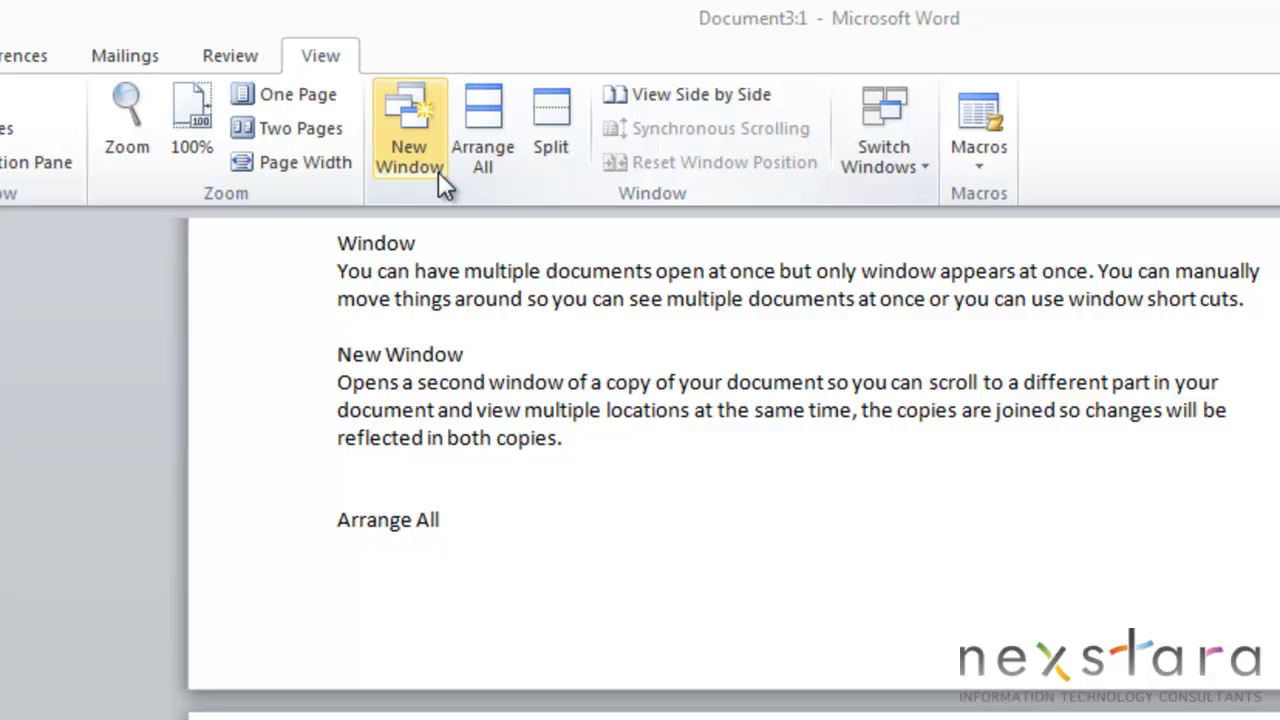
click(396, 109)
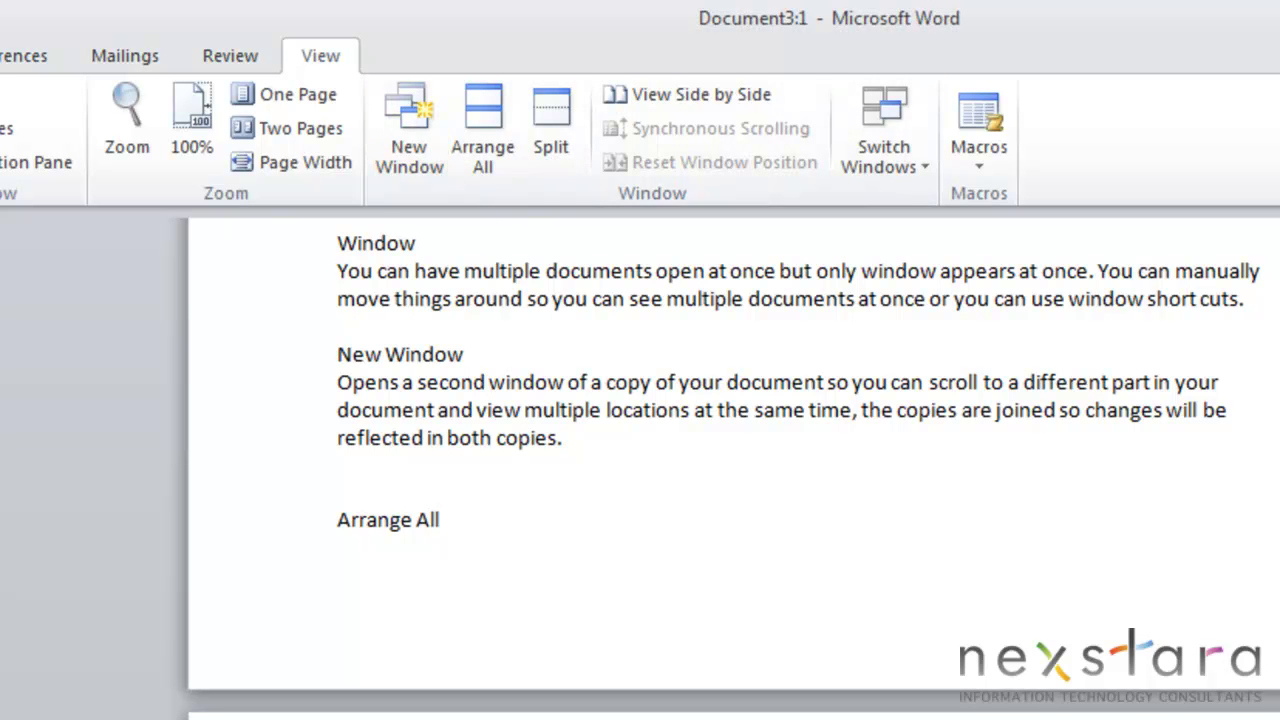
Use Arrange All to stack Document1 and Document3 top and bottom.
click(483, 128)
scroll(416, 585, down, 5)
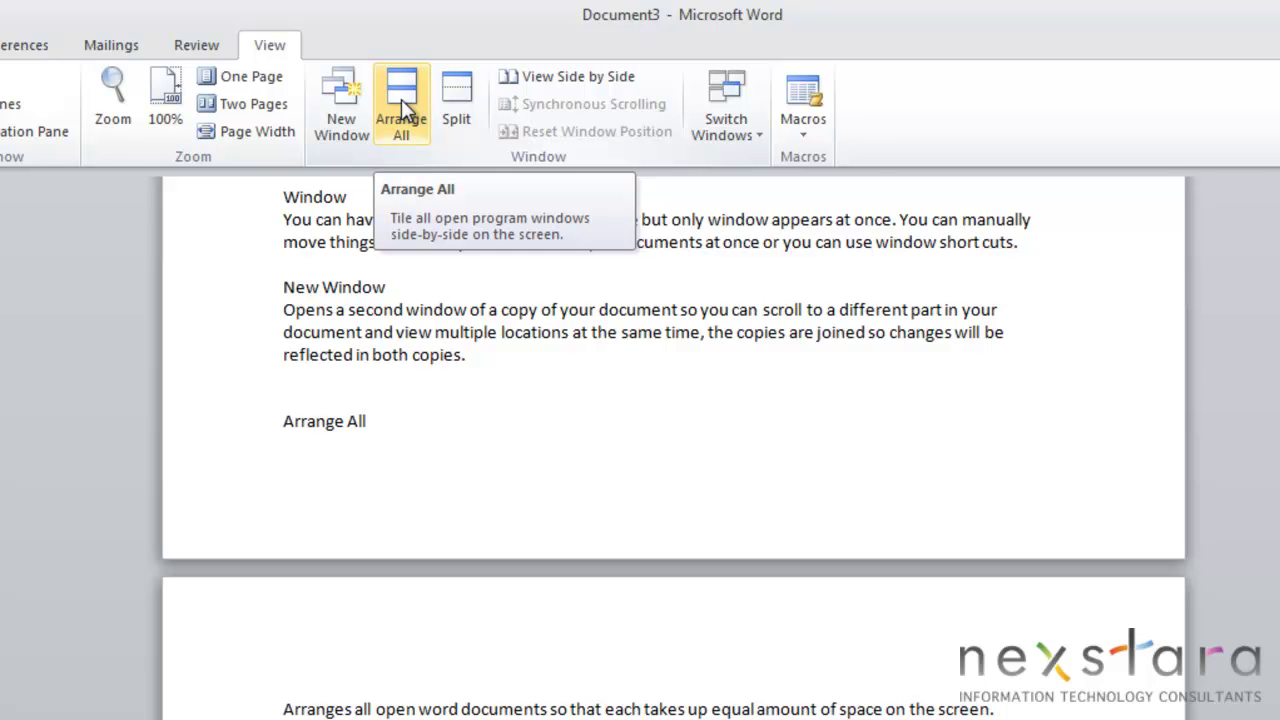
click(401, 99)
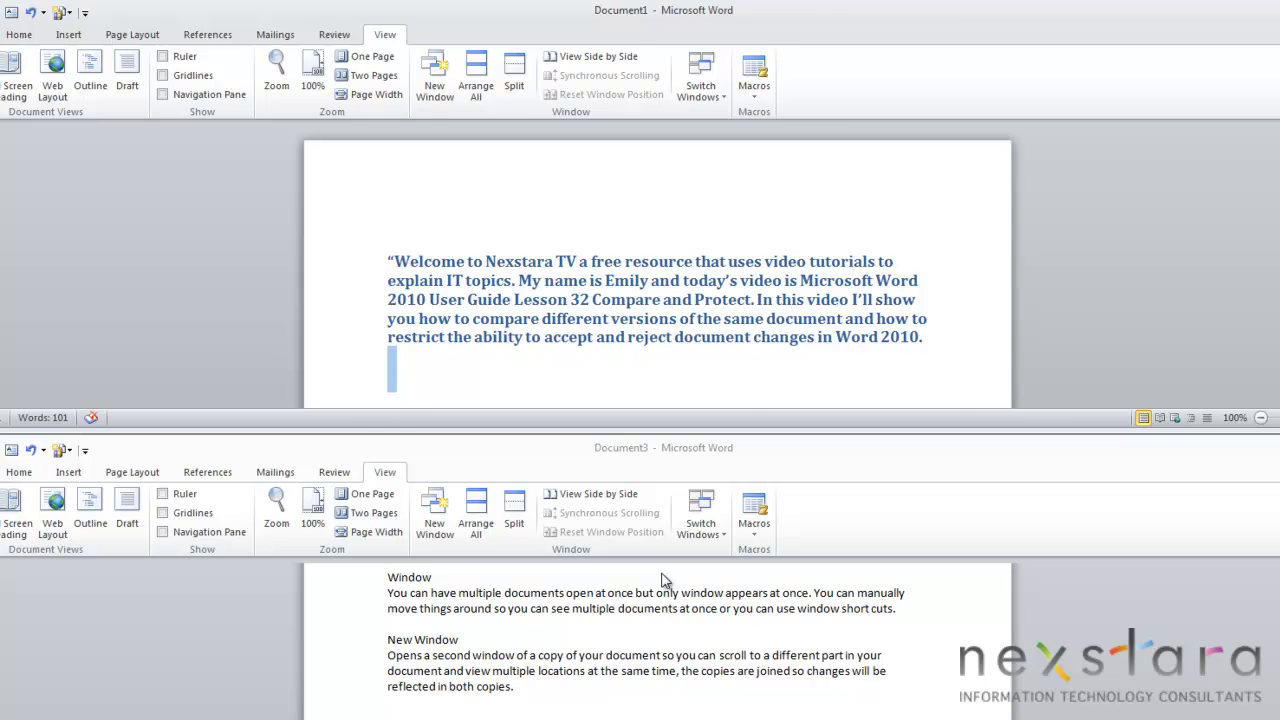
scroll(511, 685, down, 5)
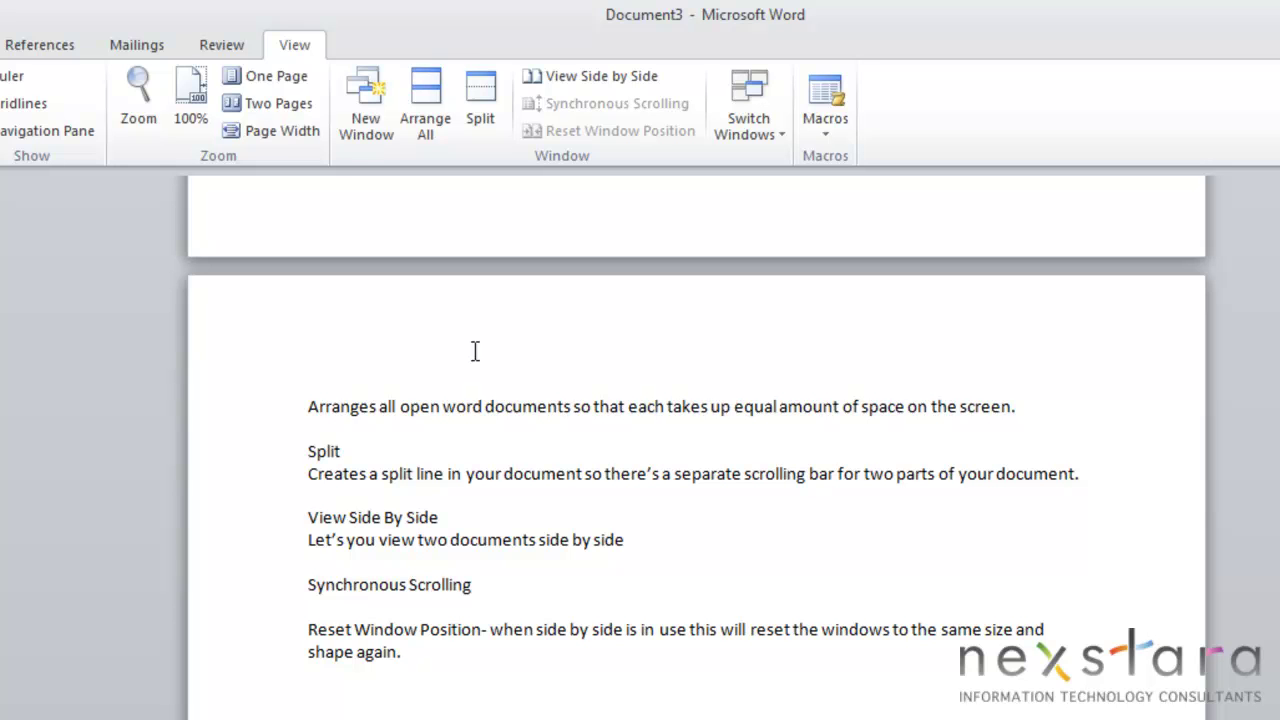
click(478, 98)
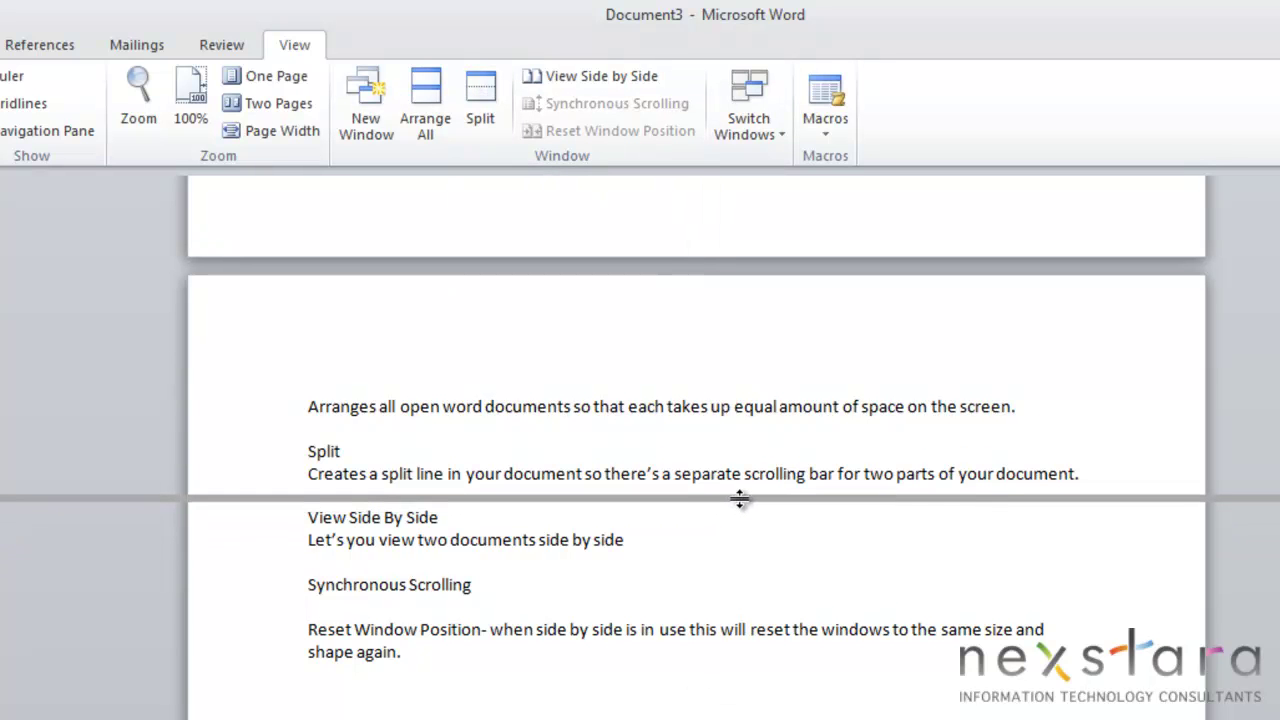
click(740, 498)
scroll(740, 600, down, 10)
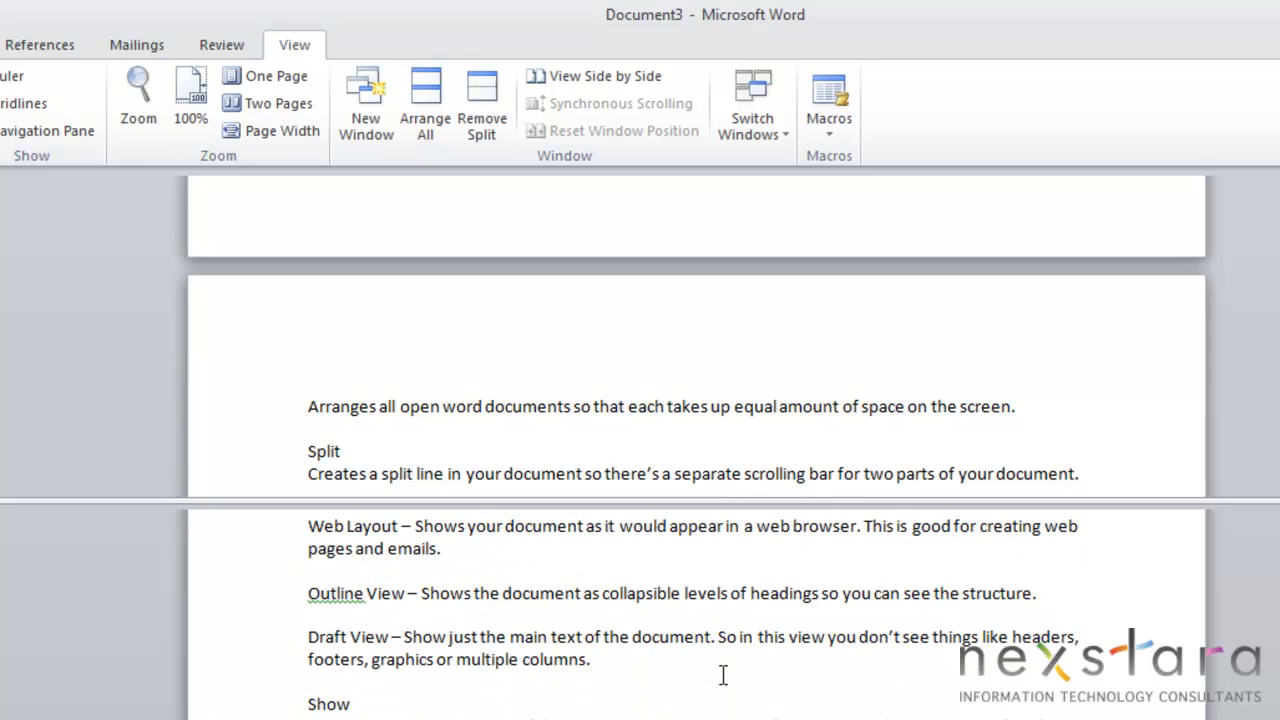
scroll(723, 675, down, 3)
scroll(988, 421, down, 4)
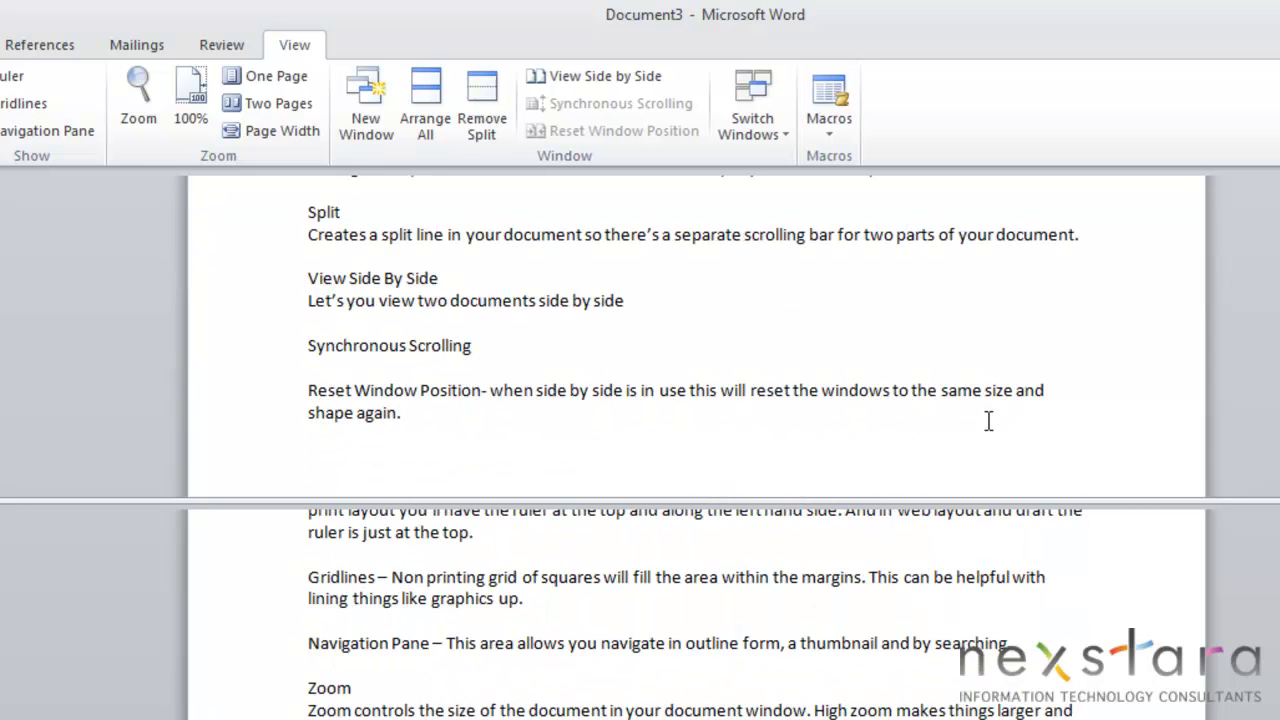
scroll(985, 430, down, 3)
scroll(988, 429, up, 7)
scroll(985, 400, down, 4)
click(490, 108)
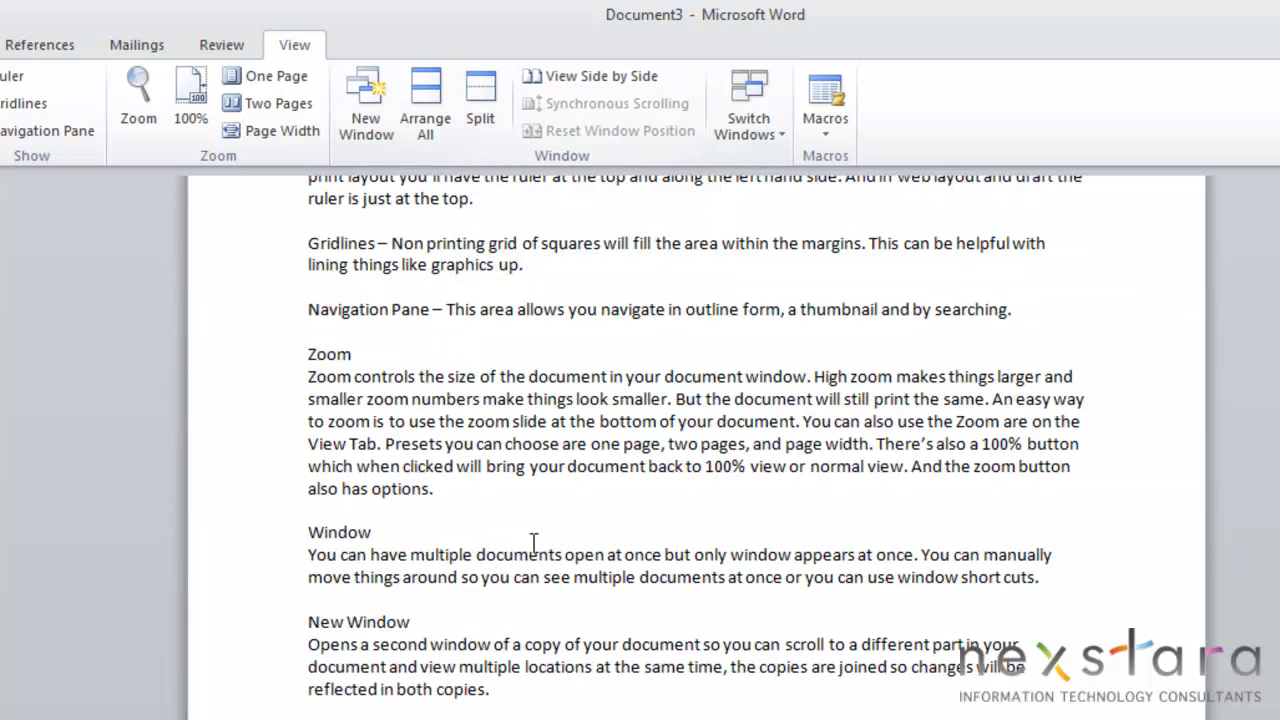
scroll(540, 553, down, 5)
scroll(549, 564, up, 2)
scroll(540, 554, down, 5)
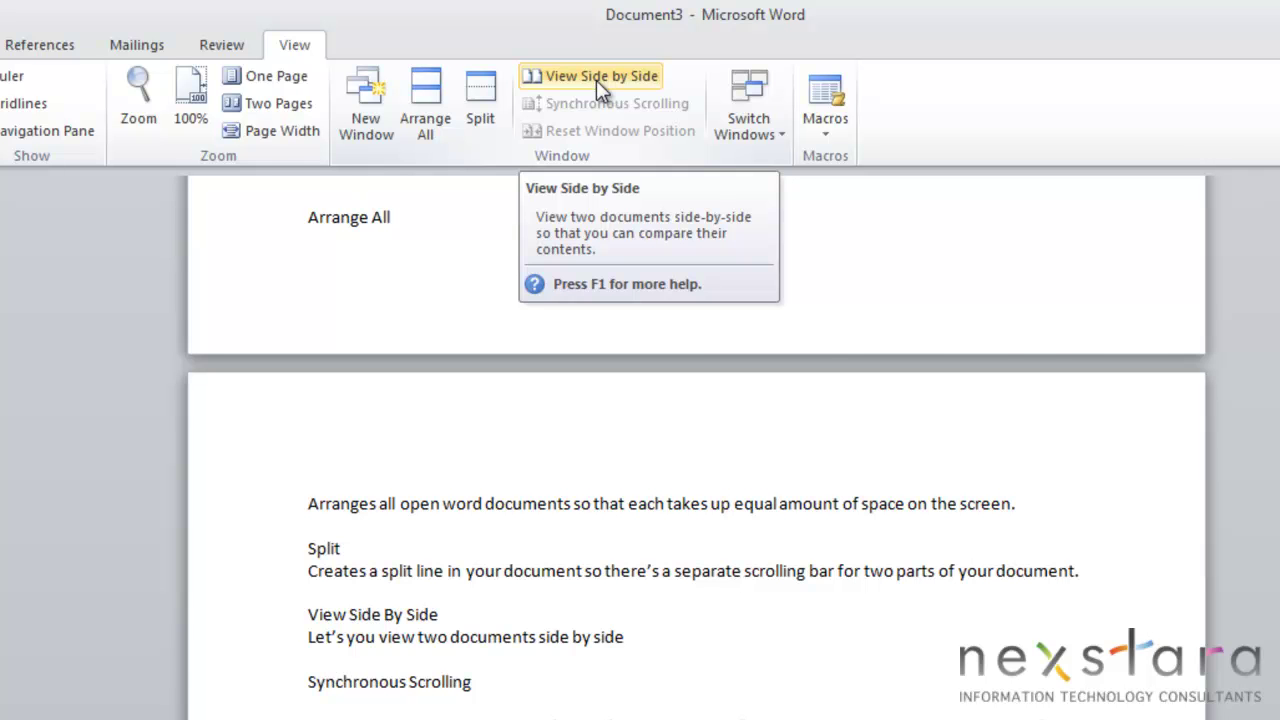
View Document3 and Document1 side by side, toggling Synchronous Scrolling on and then off.
click(596, 80)
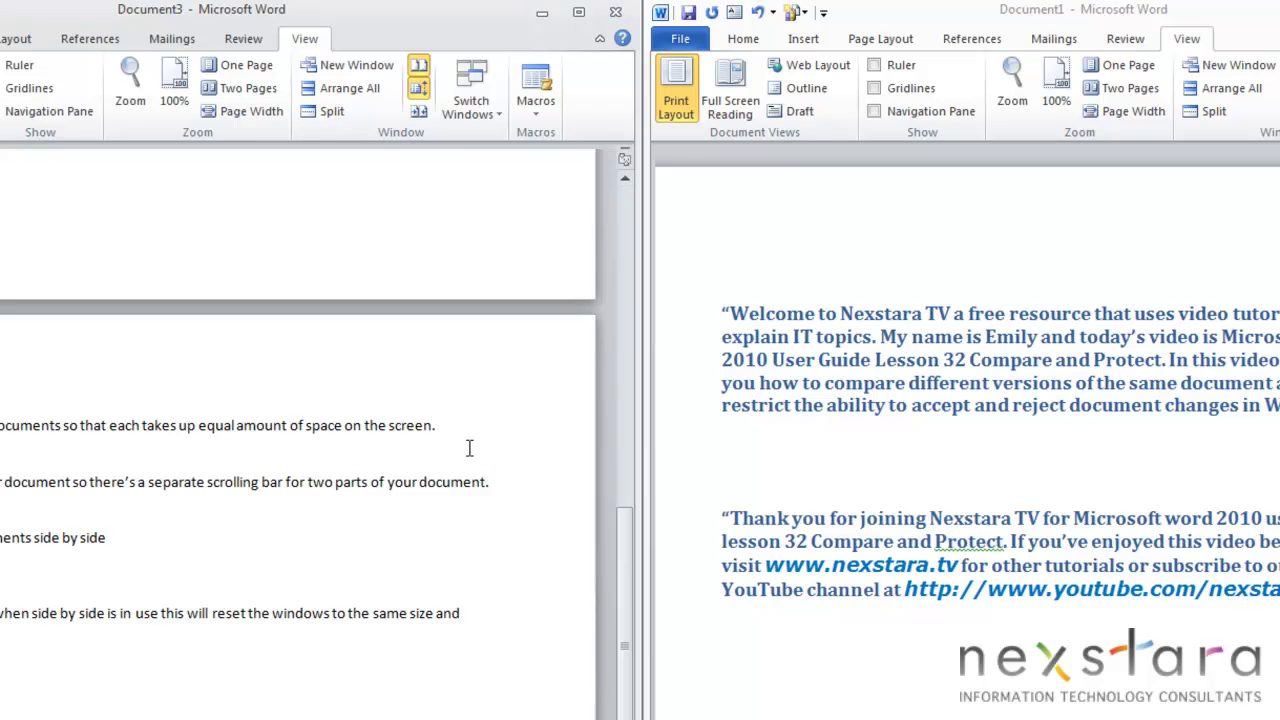
scroll(469, 448, up, 15)
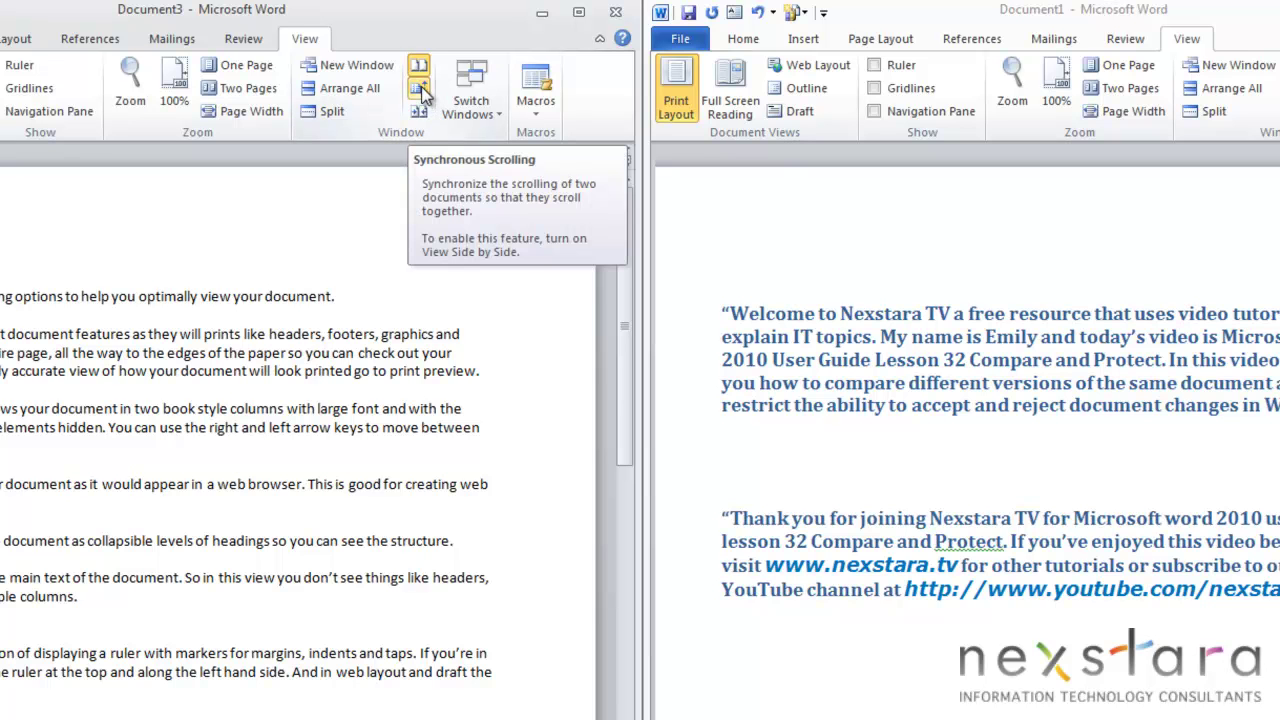
click(420, 89)
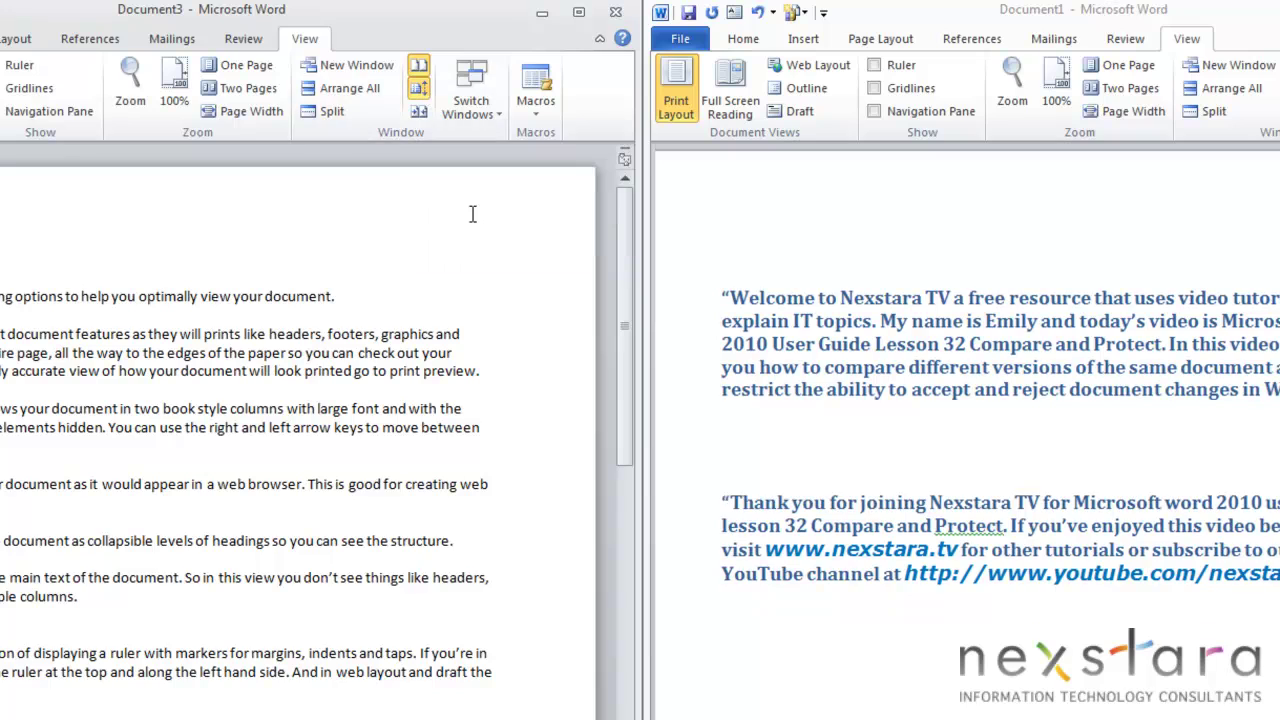
scroll(473, 214, down, 10)
scroll(473, 215, up, 10)
click(420, 89)
scroll(408, 277, down, 5)
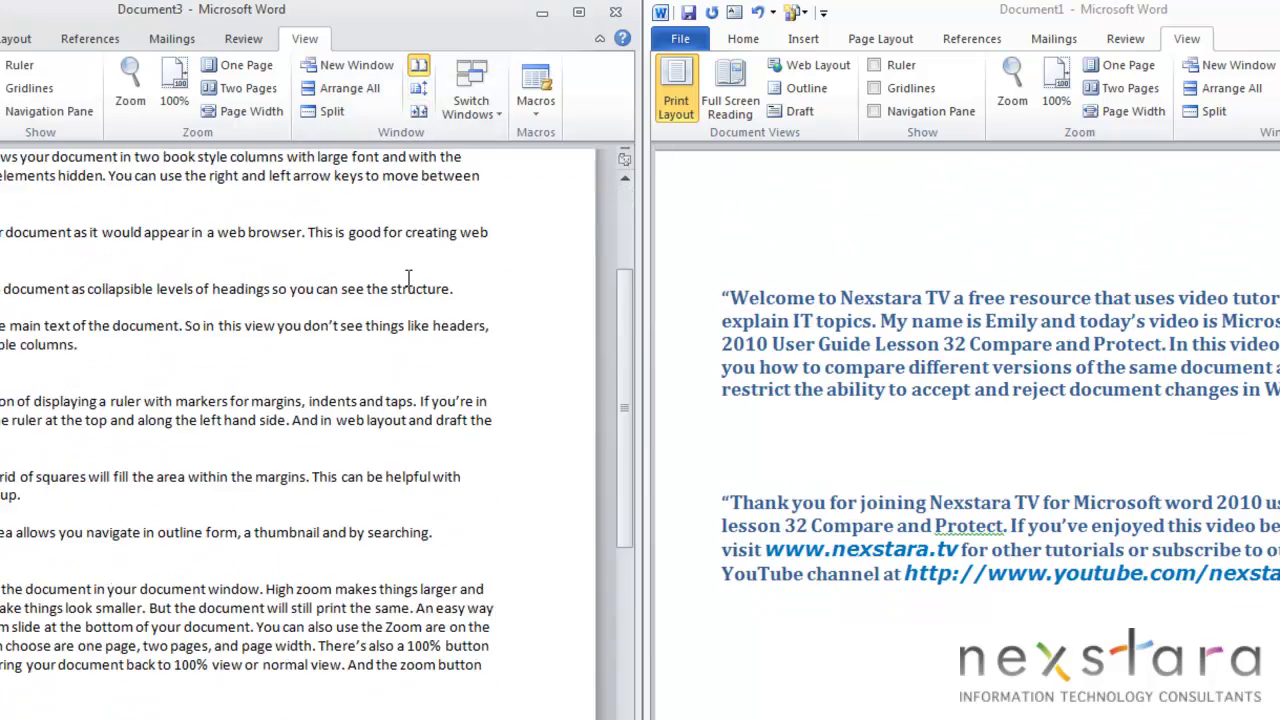
scroll(408, 277, up, 4)
scroll(408, 277, up, 1)
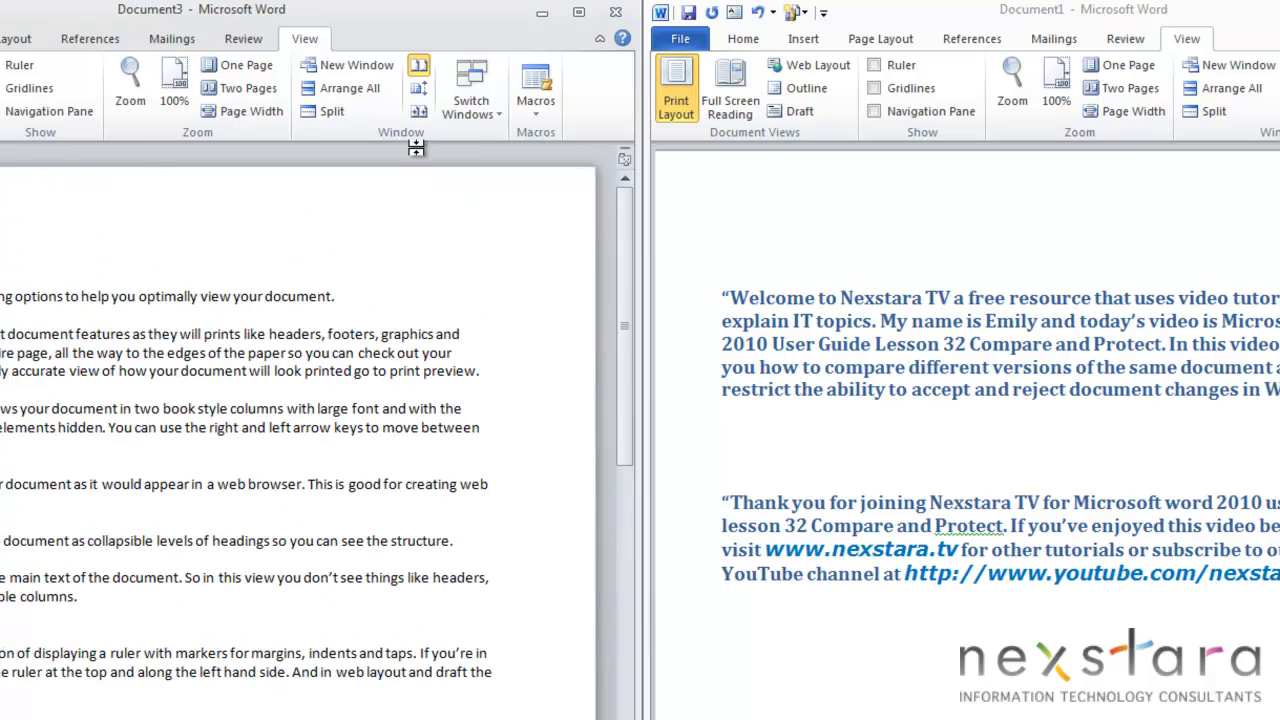
Shift the left window, then use Reset Window Position to restore equal side-by-side windows.
click(419, 111)
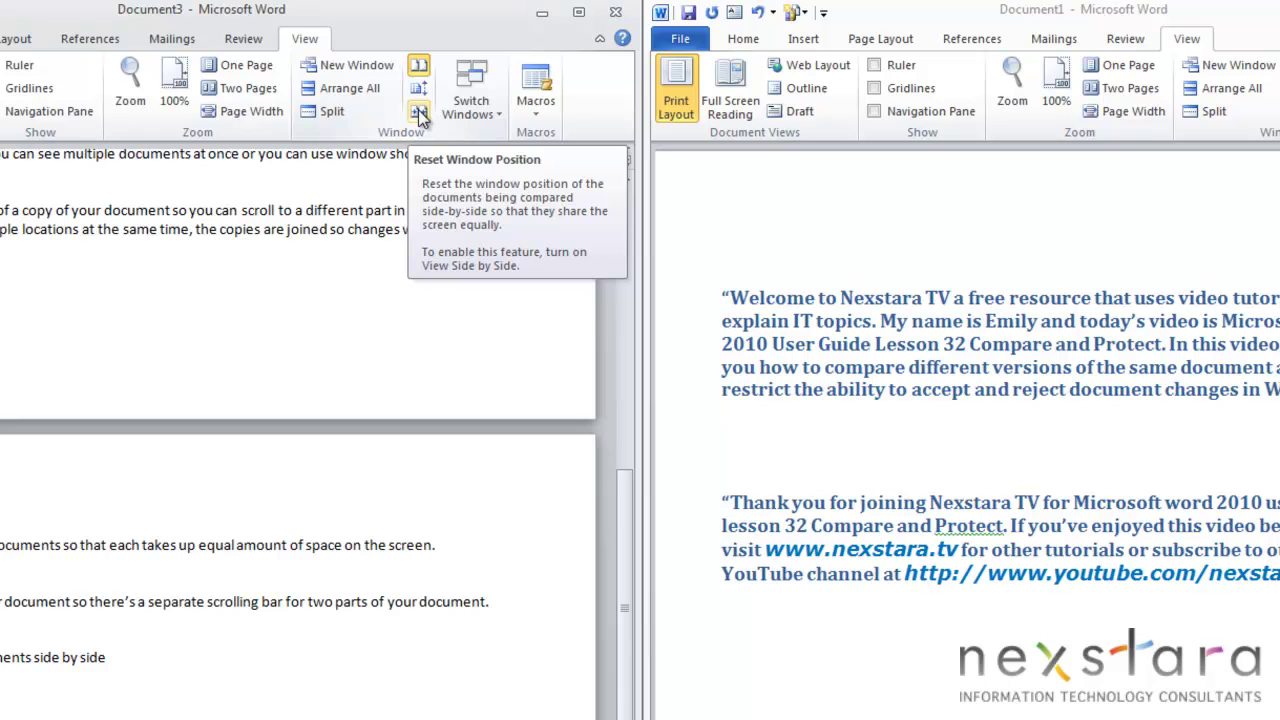
click(419, 113)
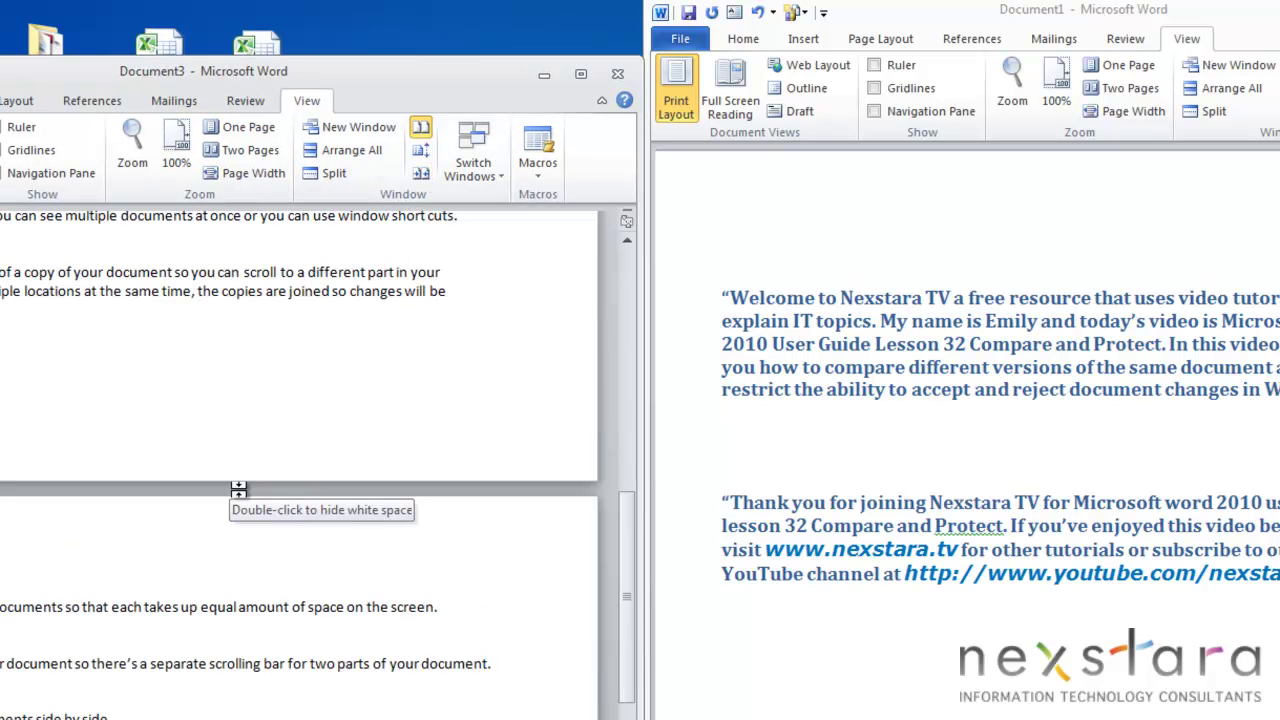
click(421, 178)
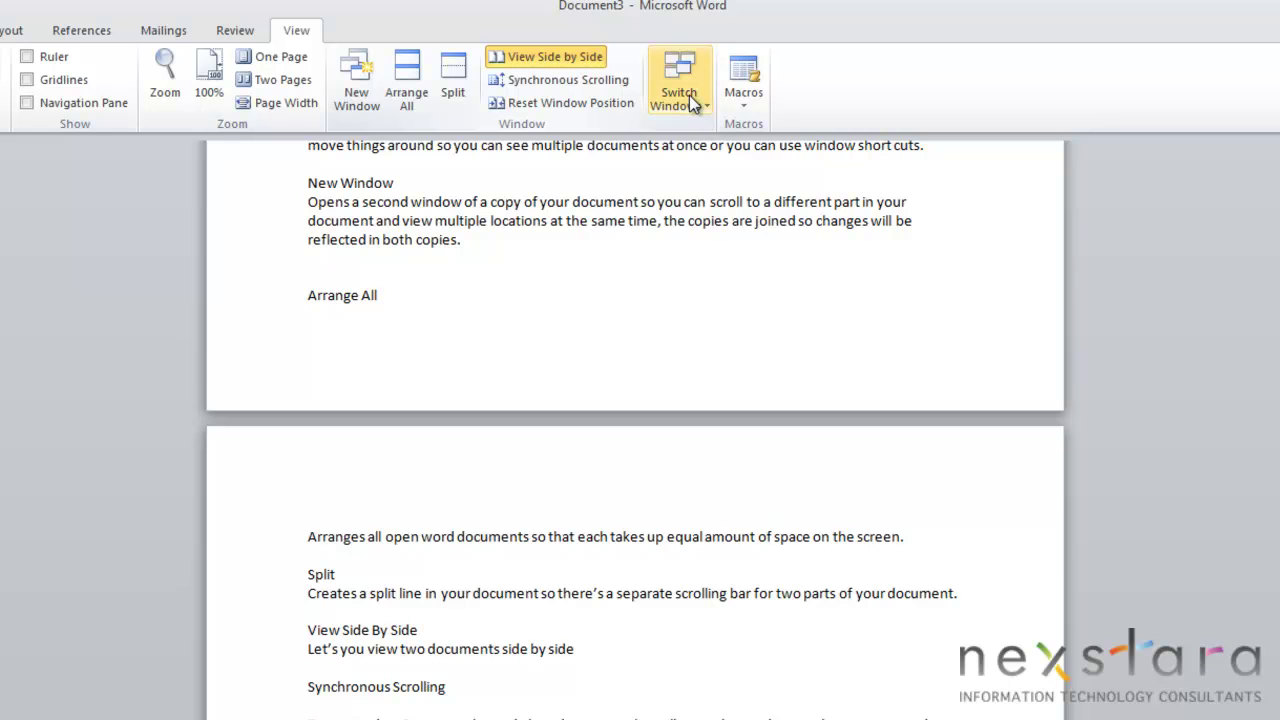
Switch to the Document1 window from the Switch Windows list.
click(689, 95)
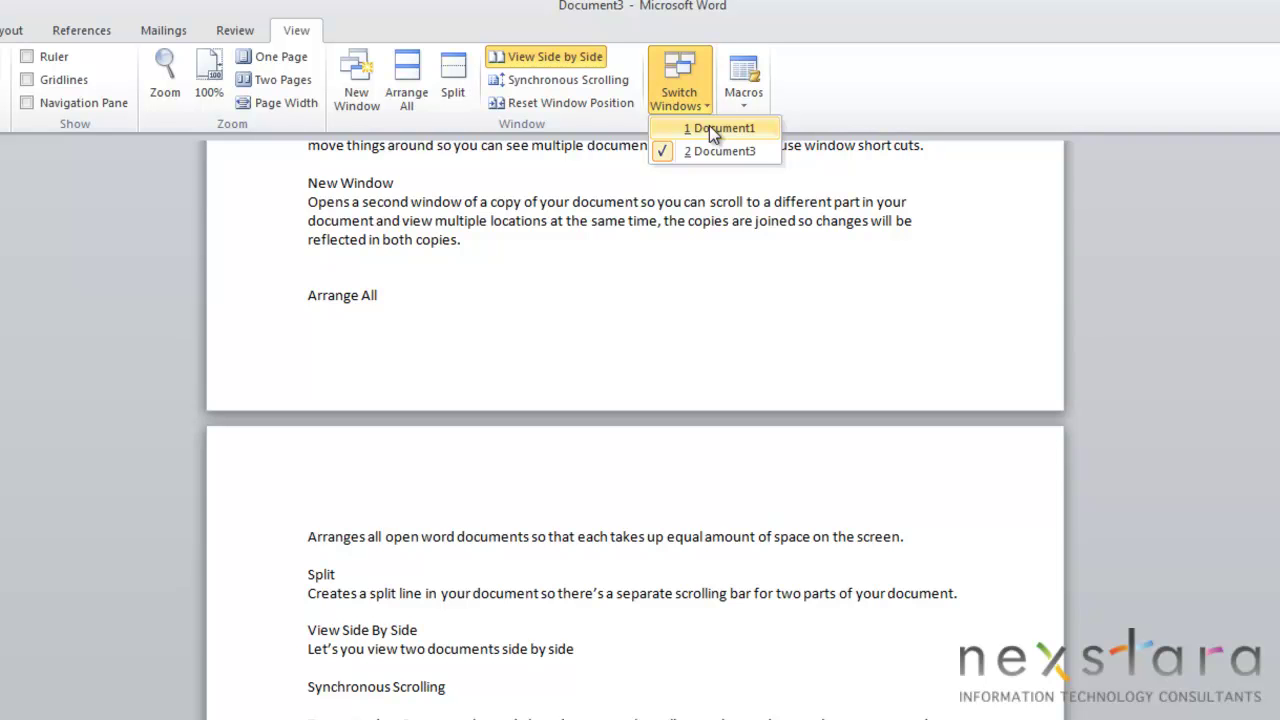
click(712, 129)
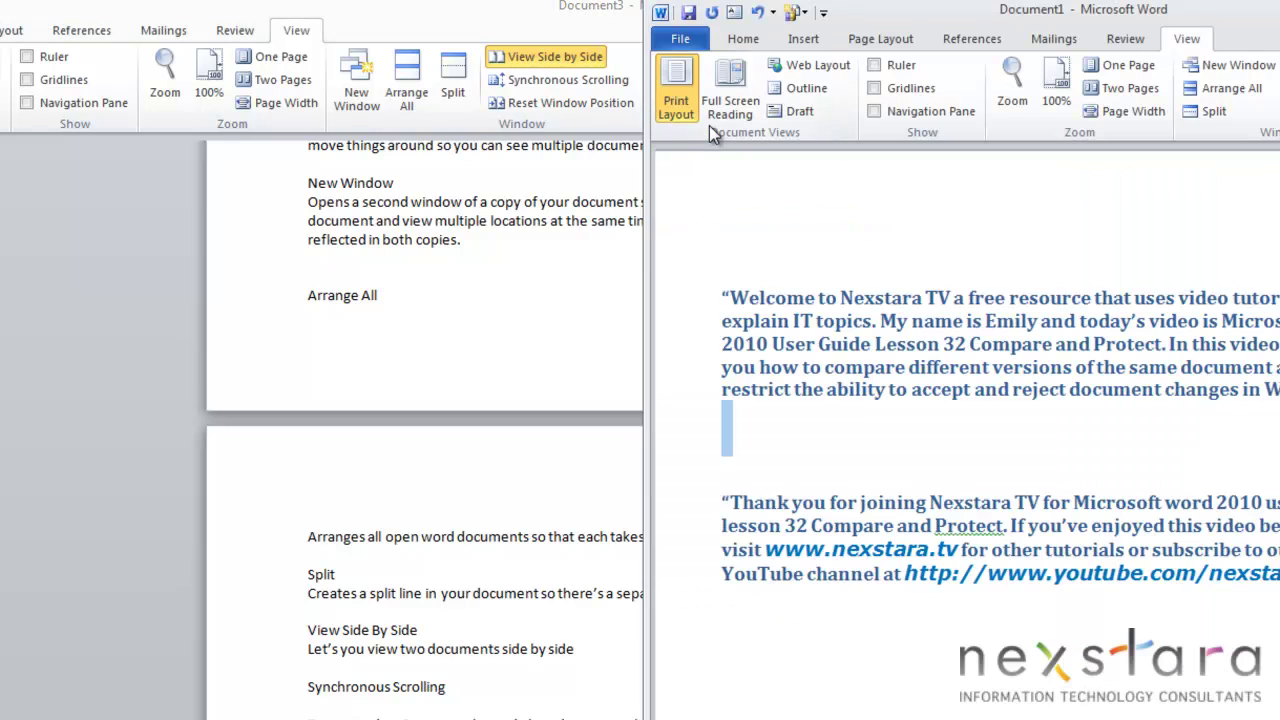